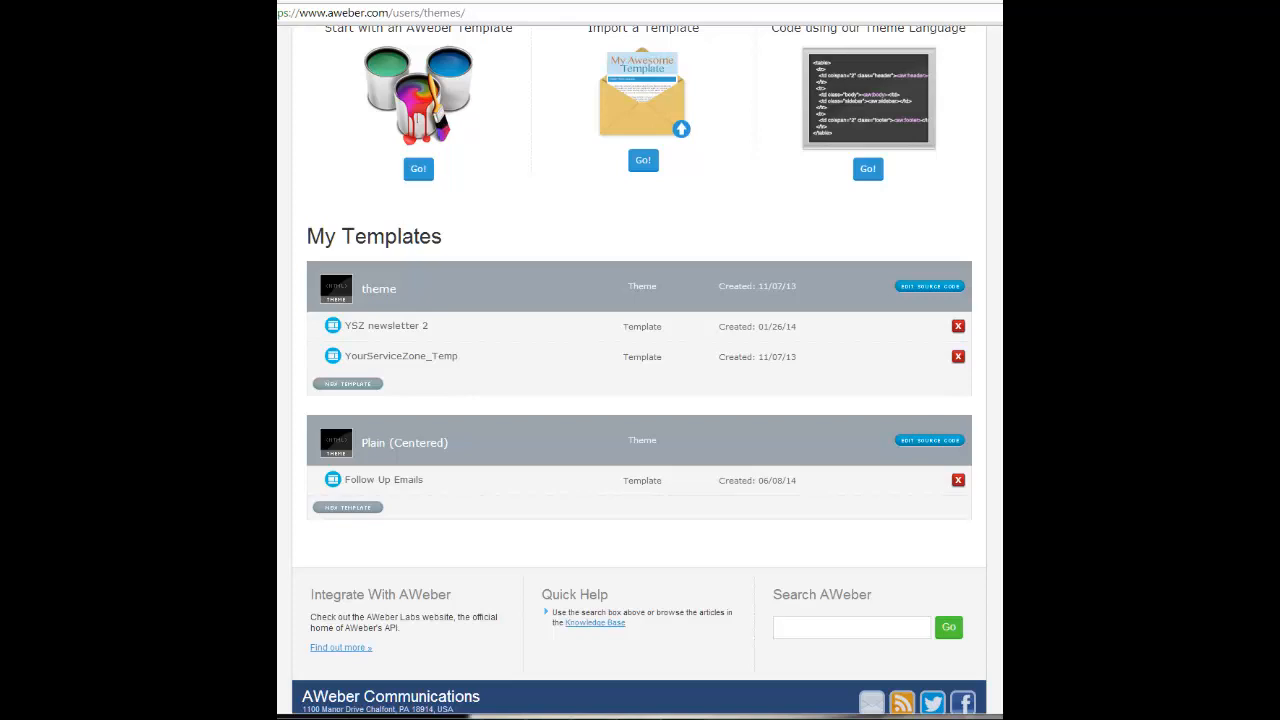
pyautogui.scroll(2, 991, 271)
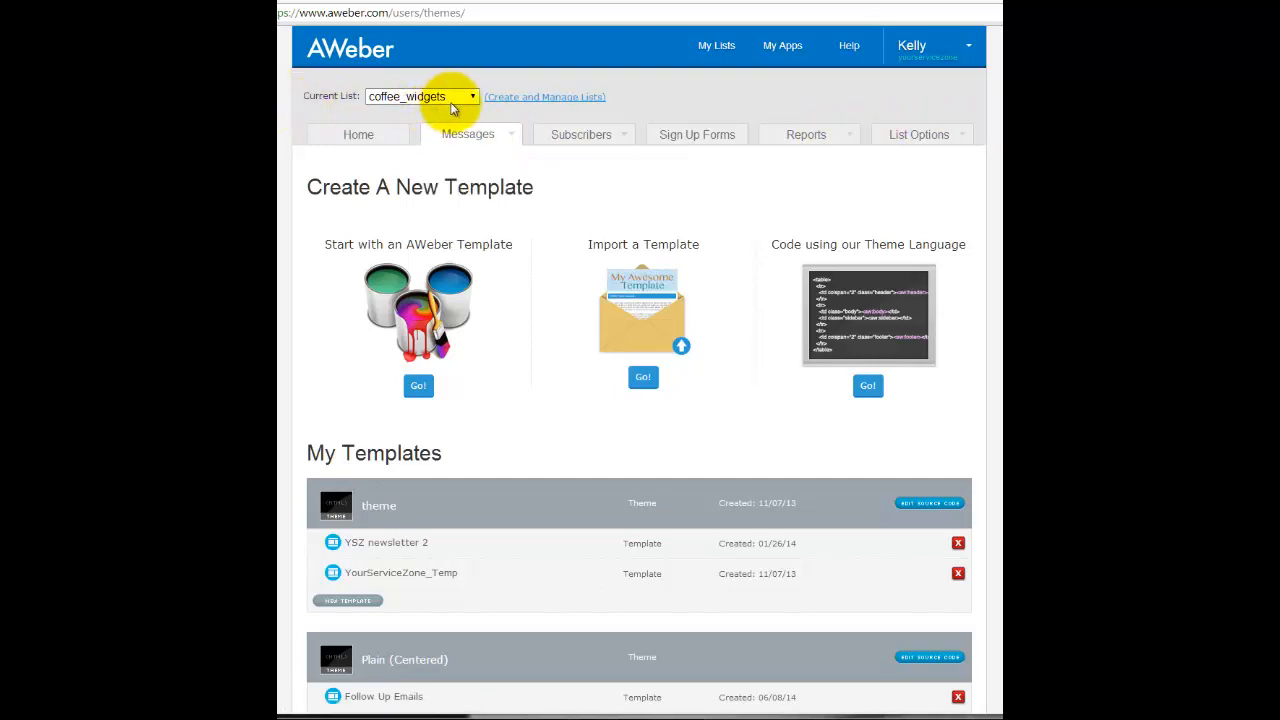
pyautogui.moveTo(464, 139)
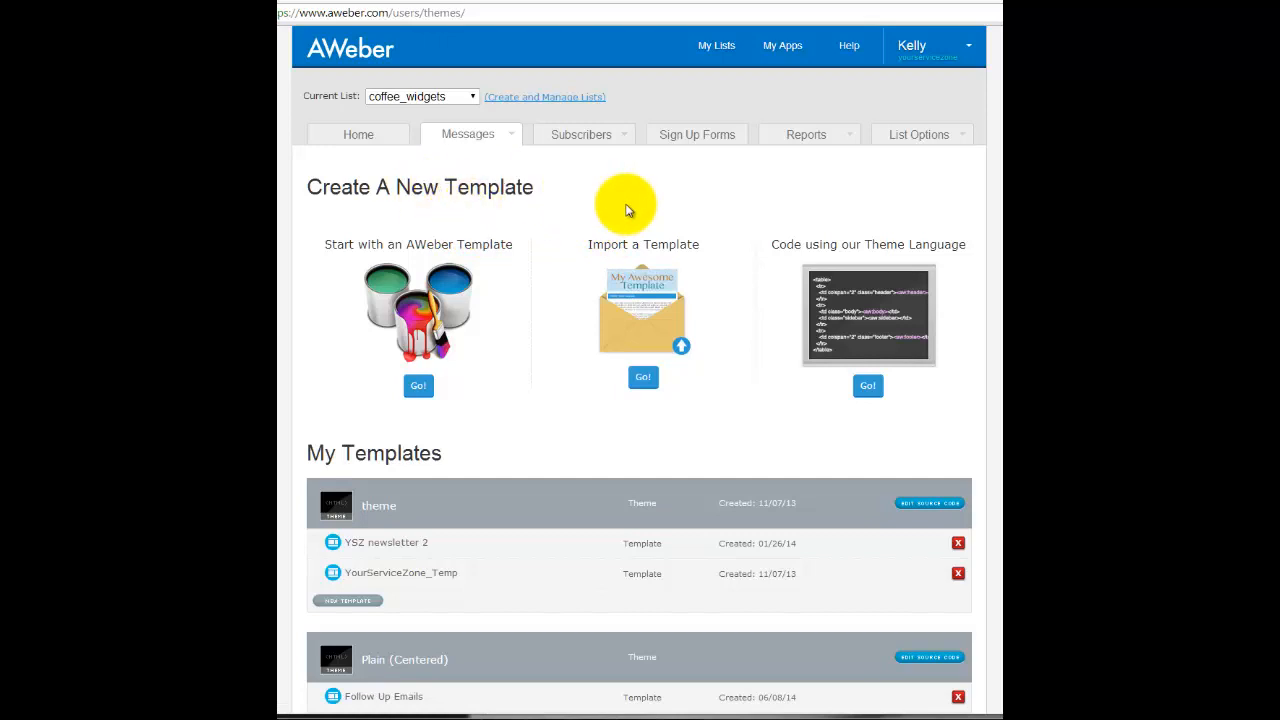
pyautogui.scroll(-1, 628, 210)
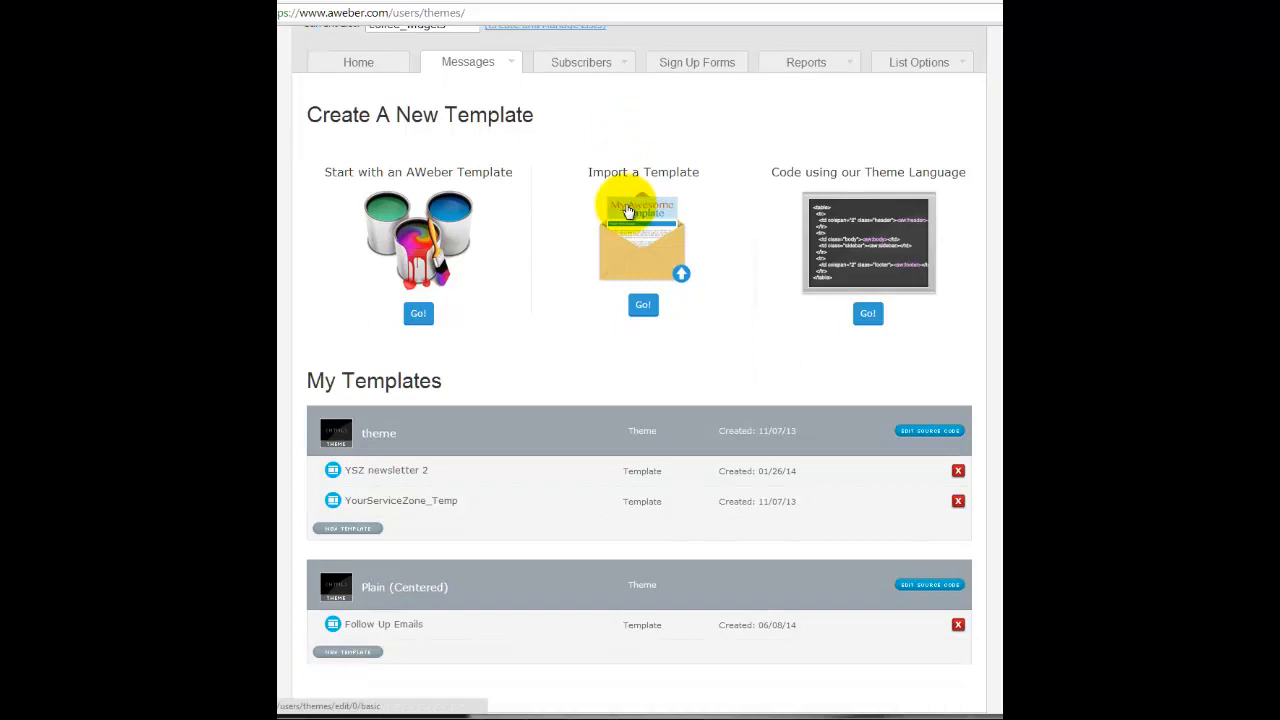
pyautogui.scroll(1, 628, 210)
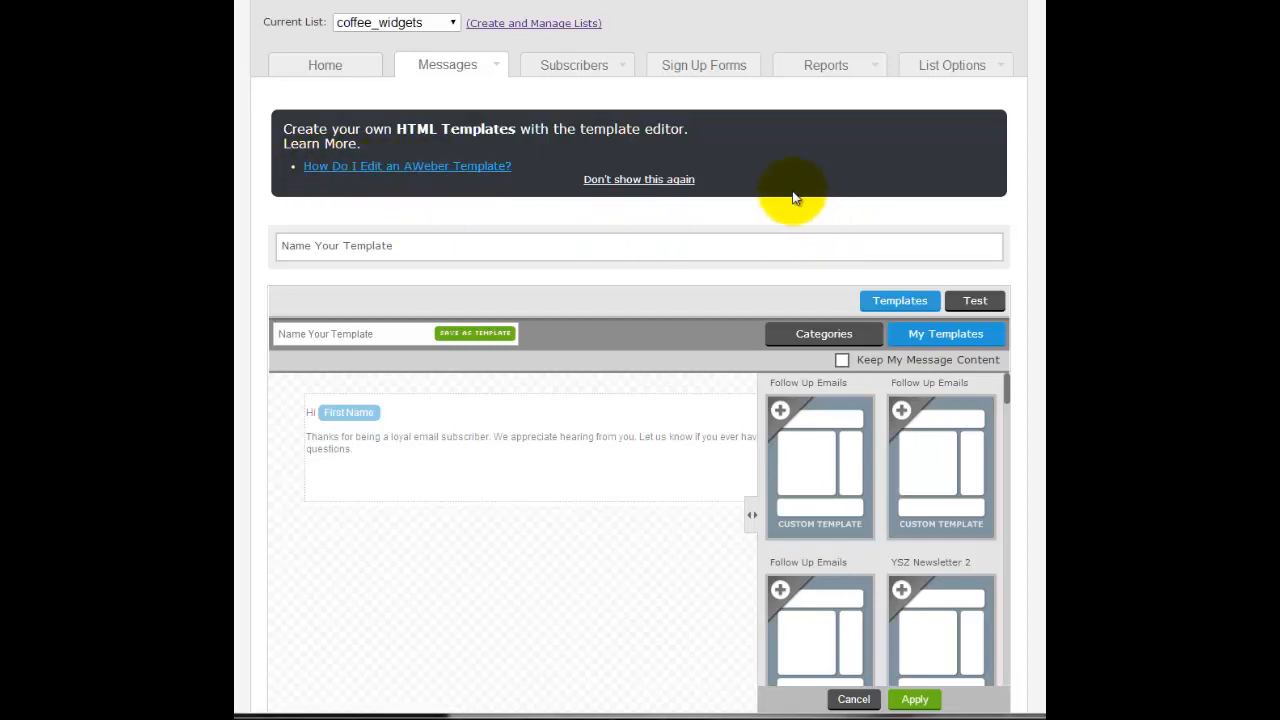
# Name the new template "Coffee Widget 1"
pyautogui.scroll(-2, 795, 190)
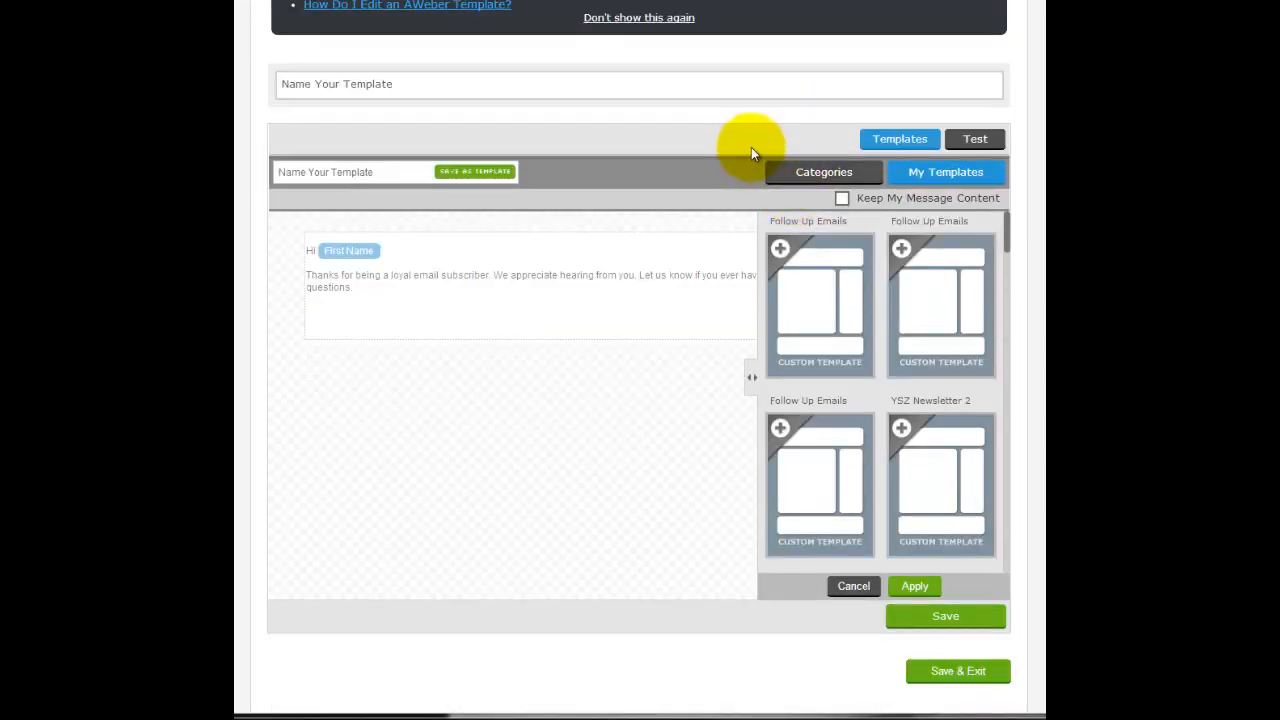
pyautogui.click(482, 91)
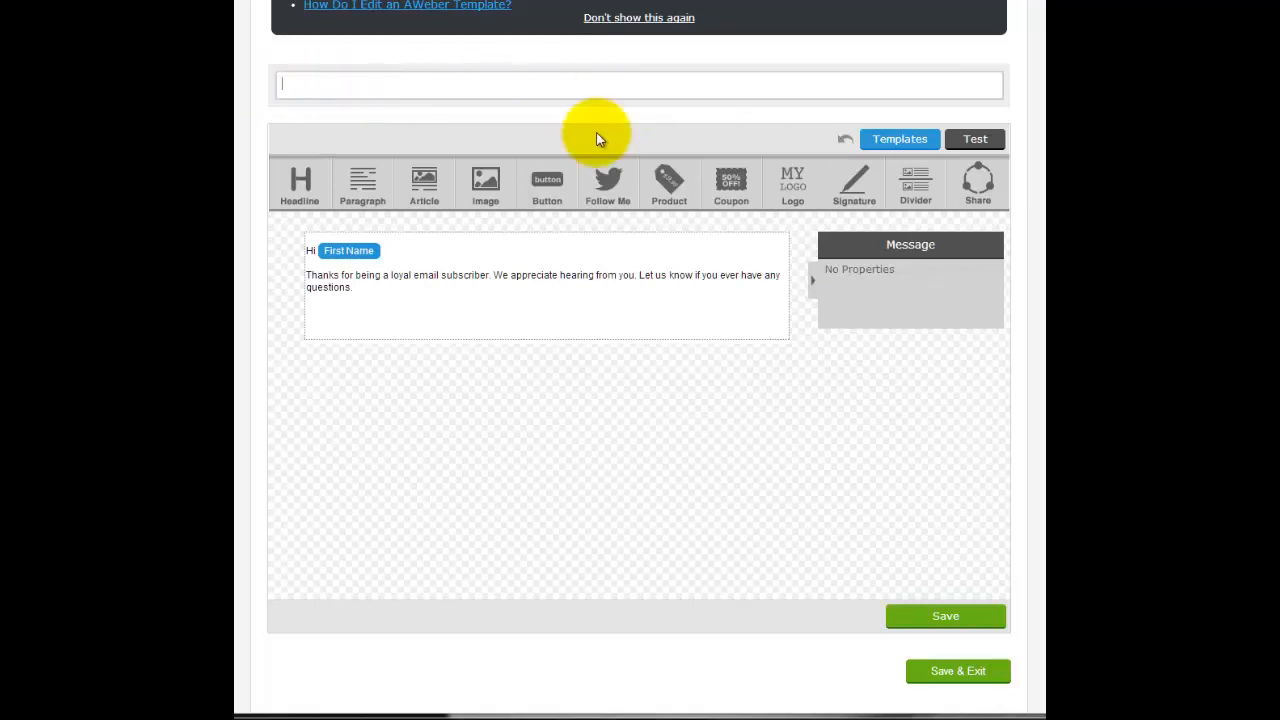
pyautogui.write('Coffee Widget 1')
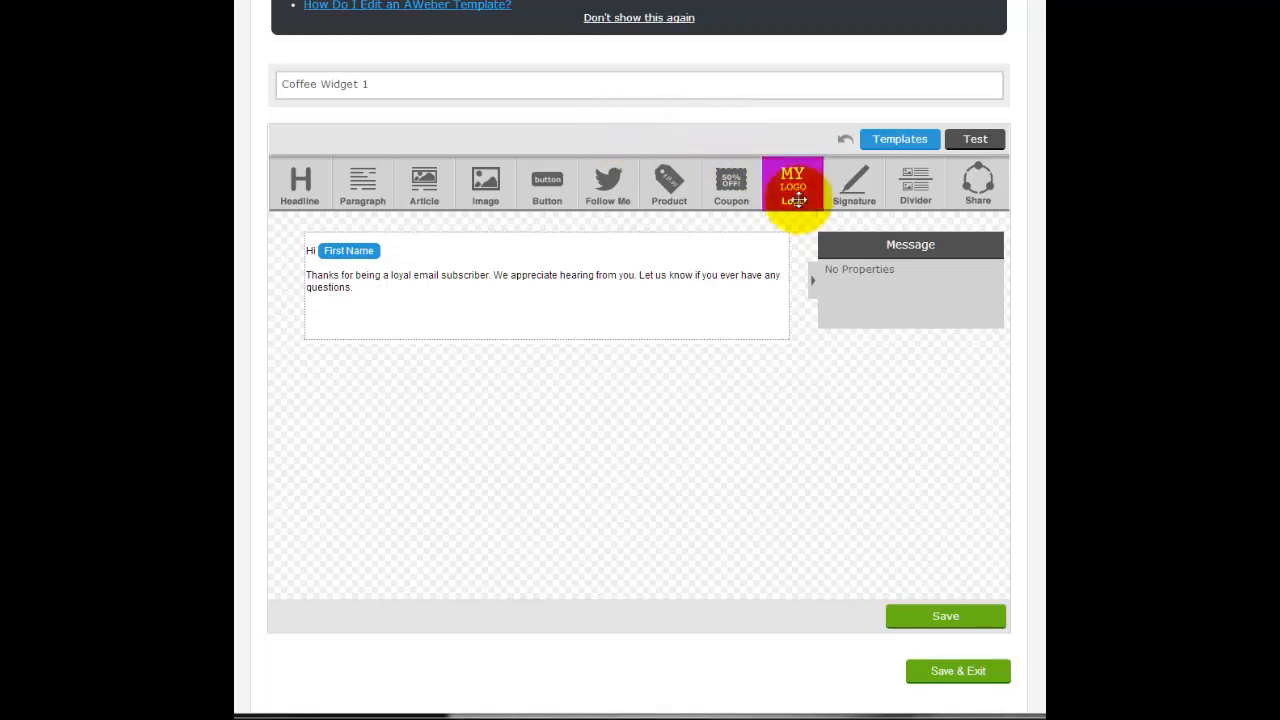
# Apply the Plain Center Aligned template from the template categories to the message, keeping the existing message content
pyautogui.click(902, 143)
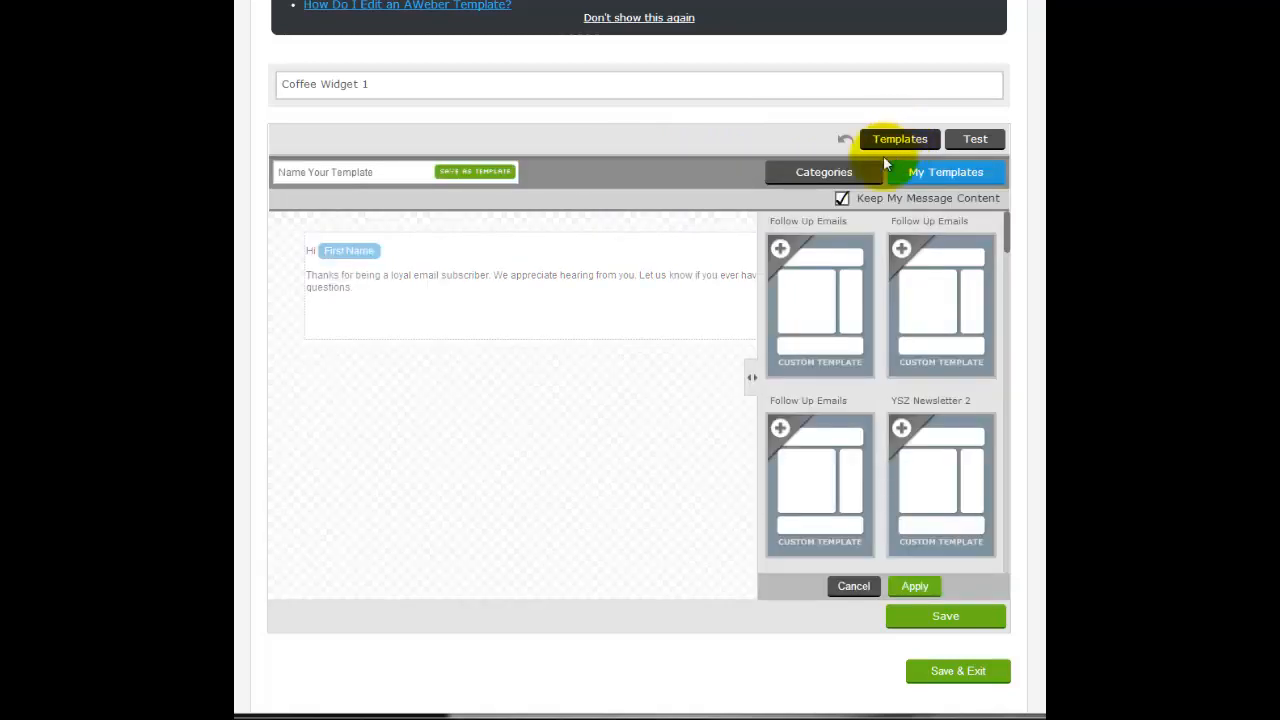
pyautogui.click(823, 175)
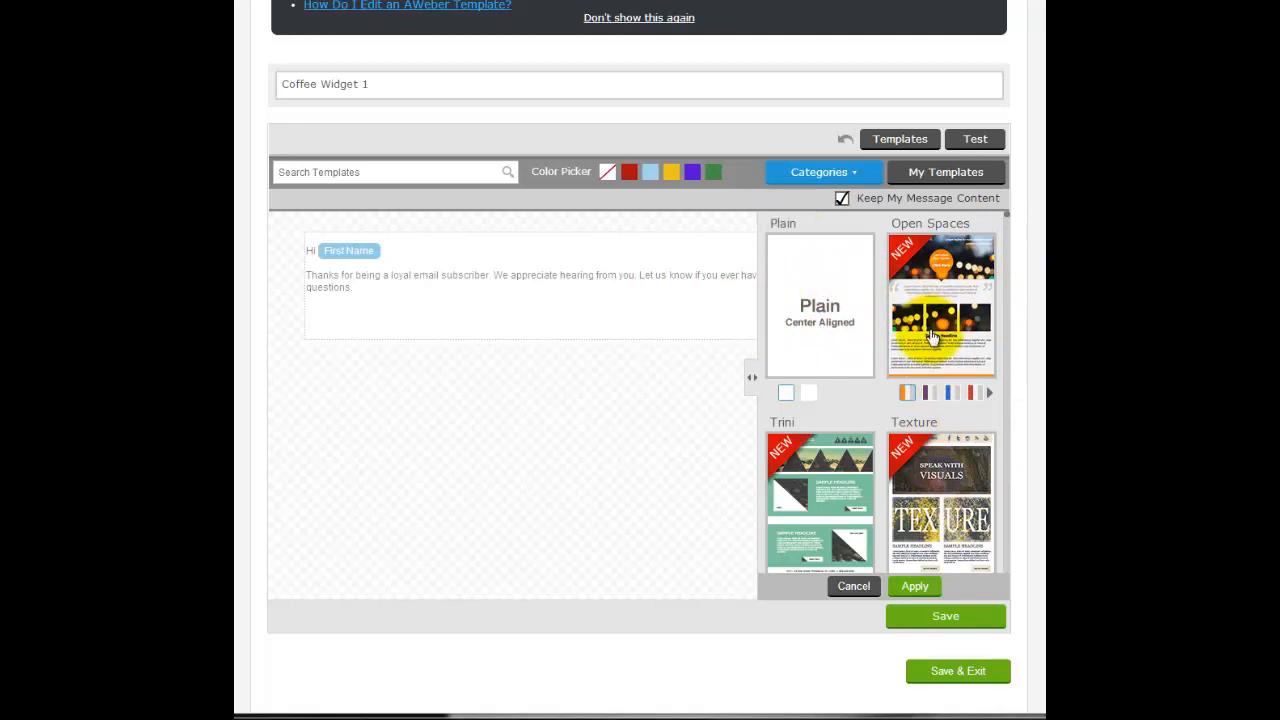
pyautogui.click(852, 336)
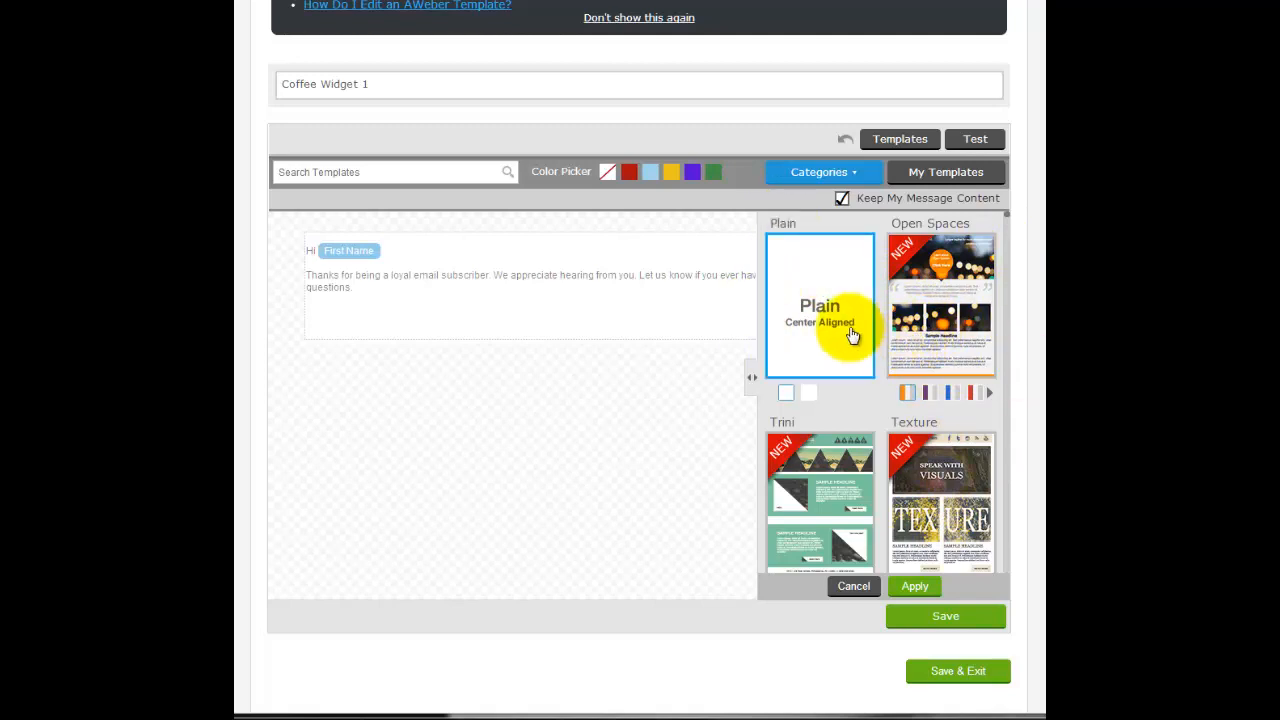
pyautogui.click(914, 586)
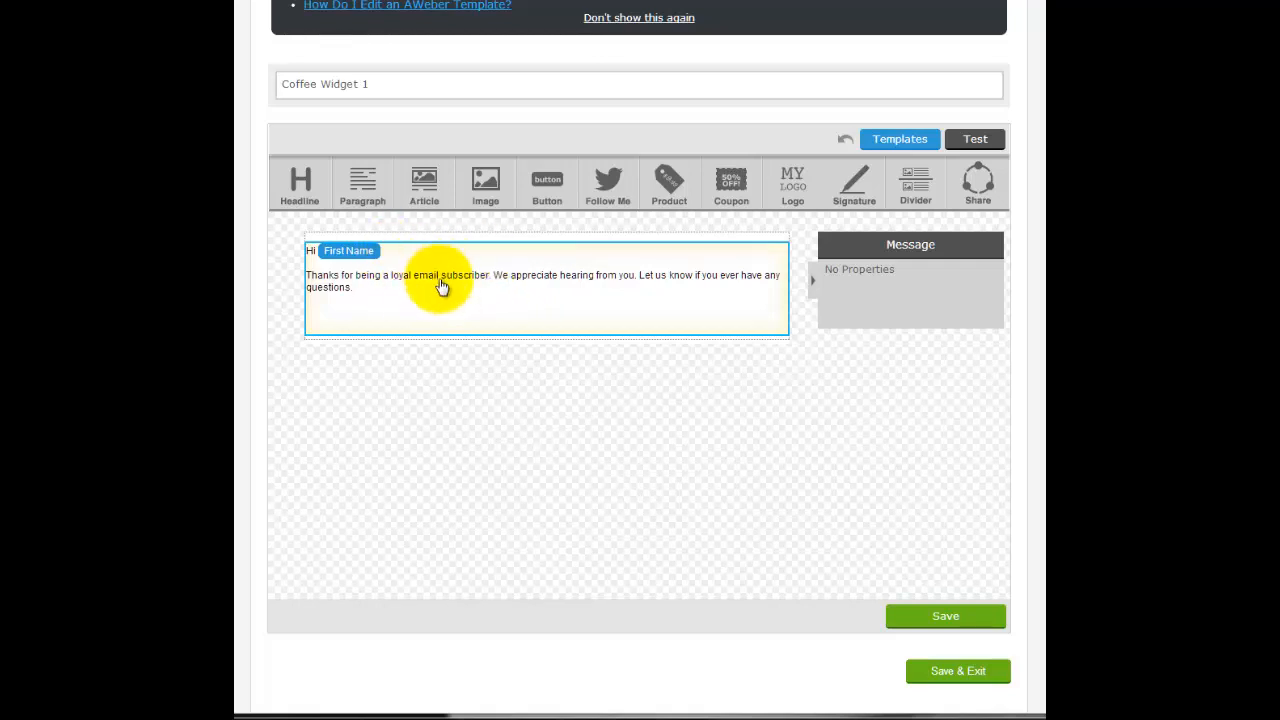
# Replace the greeting and thank-you text with a sign-off reading "Regards," followed by the sender's first name on the next line
pyautogui.click(368, 300)
pyautogui.tripleClick(537, 296)
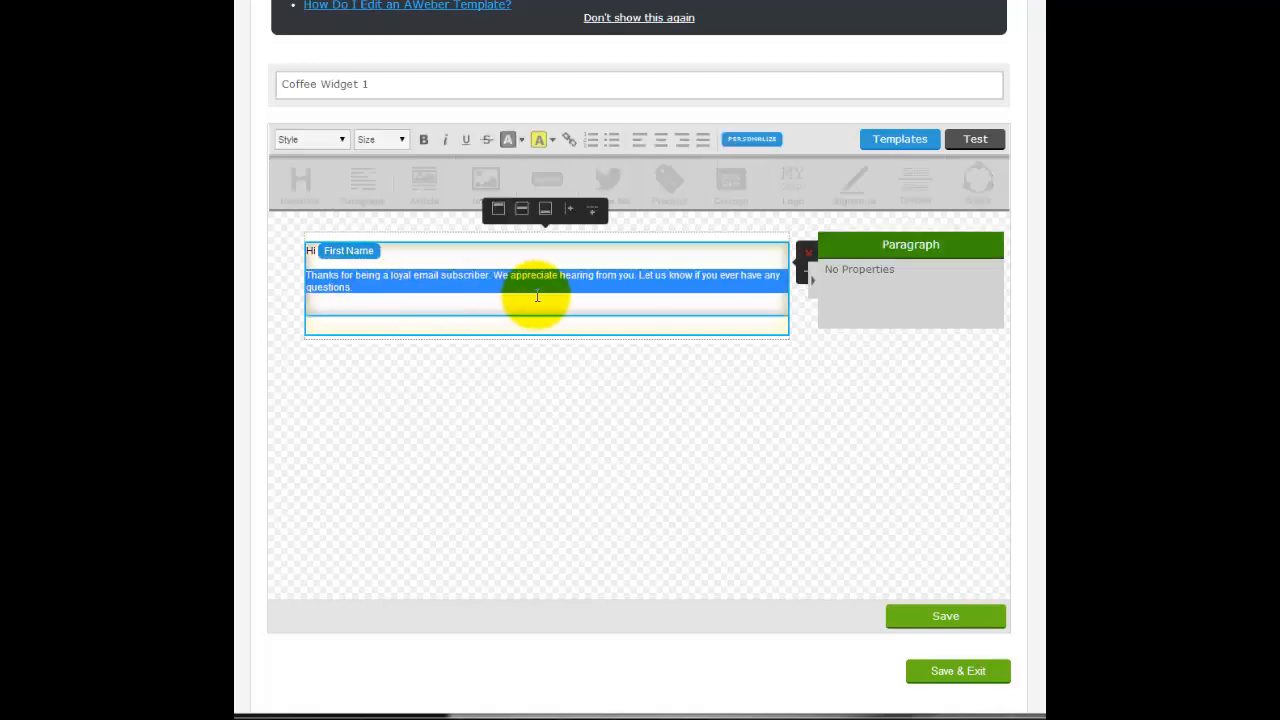
pyautogui.press('BackSpace')
pyautogui.press('BackSpace')
pyautogui.press('BackSpace')
pyautogui.press('BackSpace')
pyautogui.press('BackSpace')
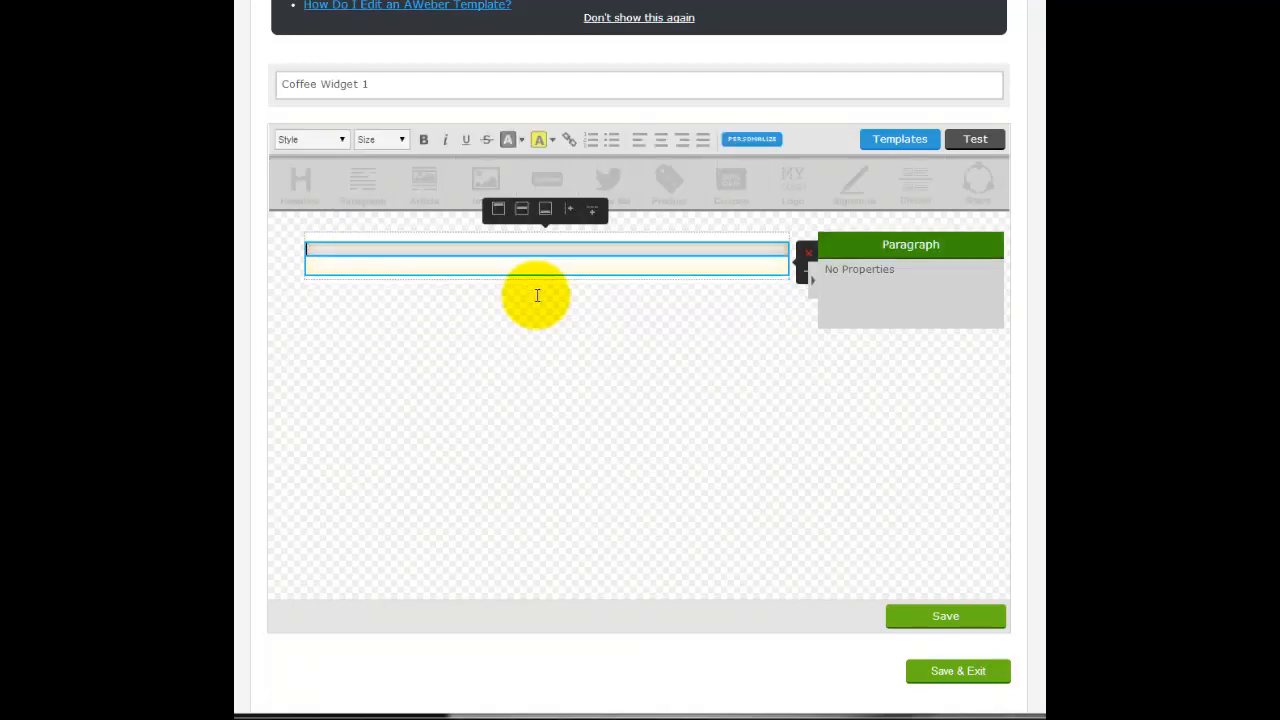
pyautogui.write('Regards,')
pyautogui.press('Return')
pyautogui.write('Andrew')
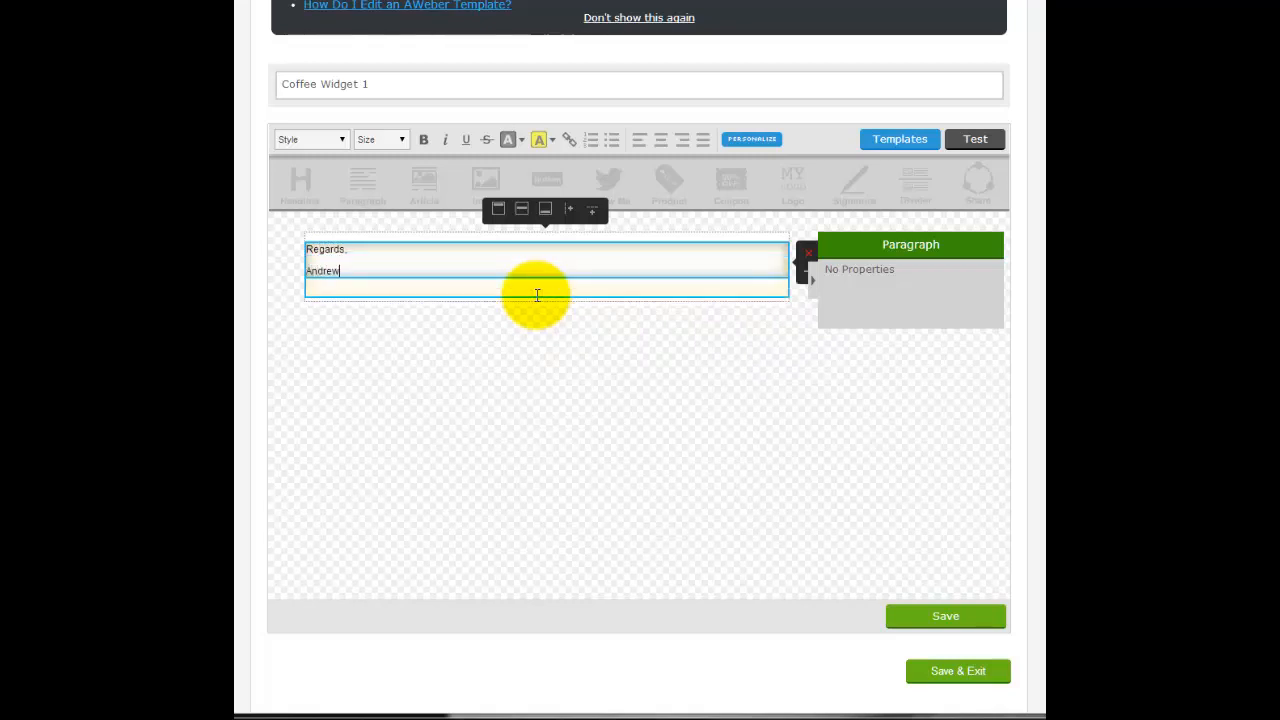
# Add an image block below the sign-off and a paragraph block beneath the image
pyautogui.click(487, 319)
pyautogui.moveTo(485, 190); pyautogui.dragTo(463, 329)
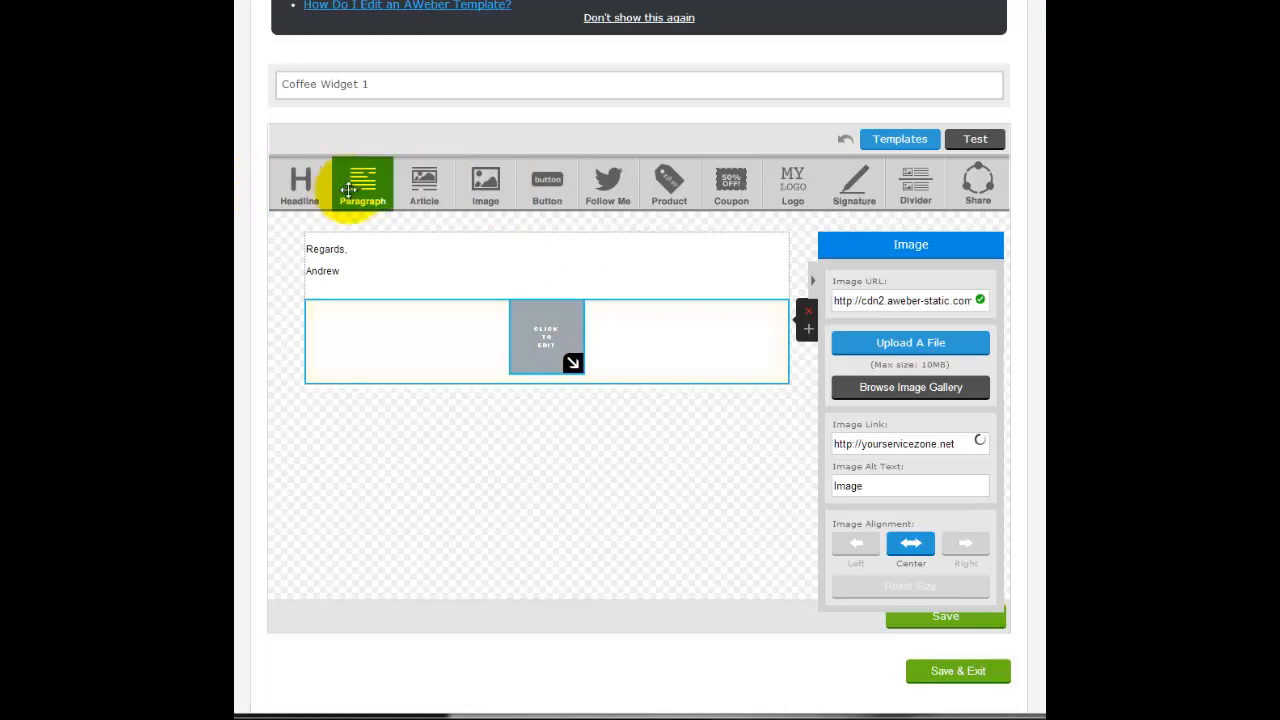
pyautogui.moveTo(362, 183); pyautogui.dragTo(368, 425)
# Replace the placeholder text in the new paragraph with "P.S. Don't forget to check out our website here." and end with a line break
pyautogui.click(502, 421)
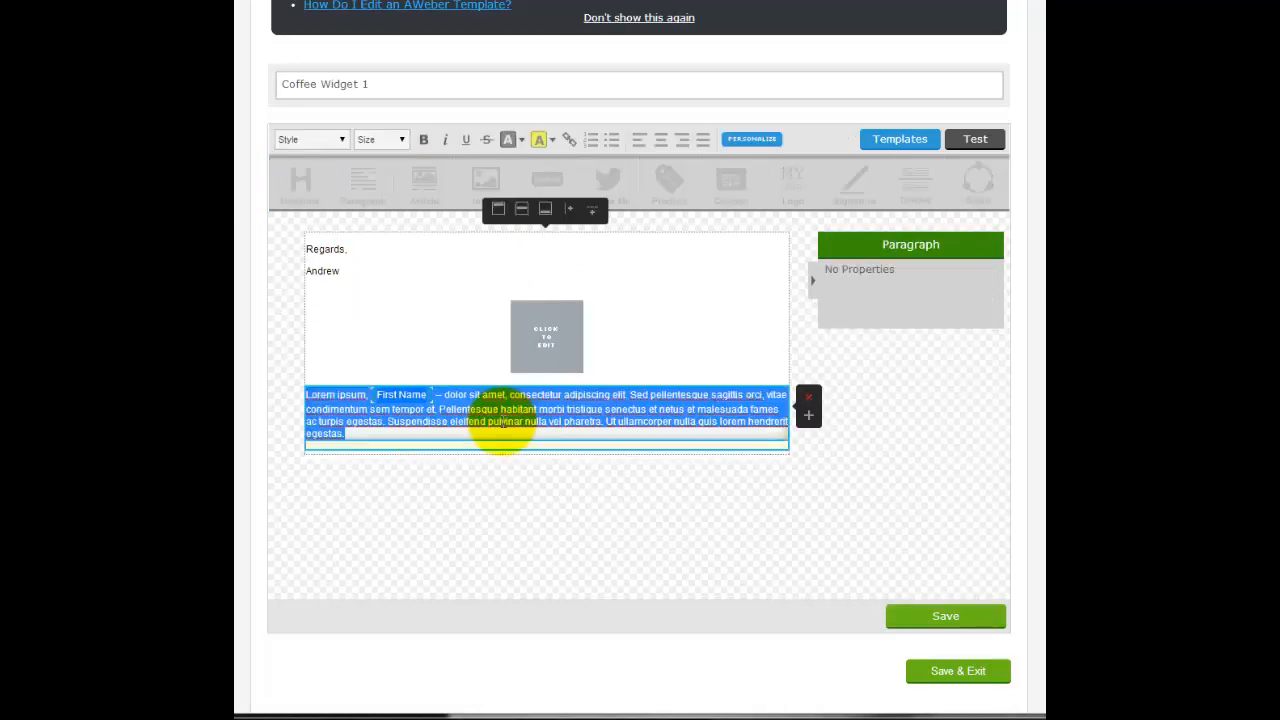
pyautogui.press('BackSpace')
pyautogui.write('P.S.')
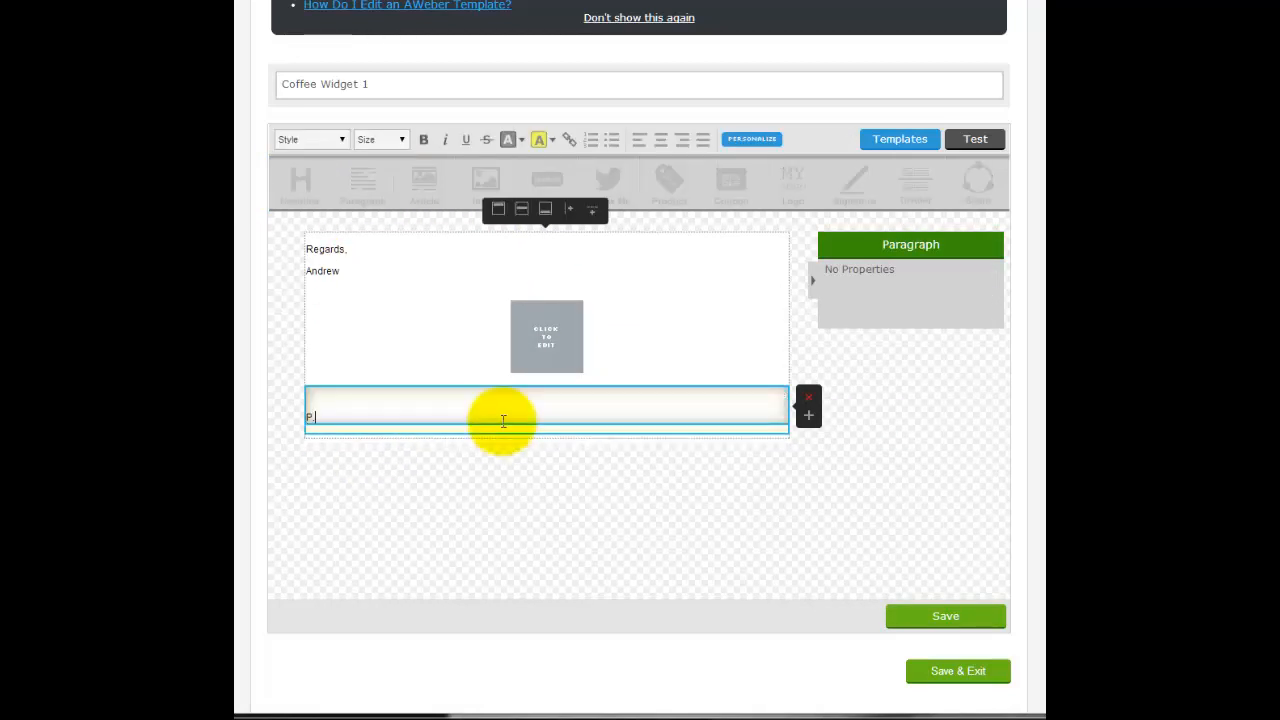
pyautogui.write(" Don't for")
pyautogui.write('o check out our website here.')
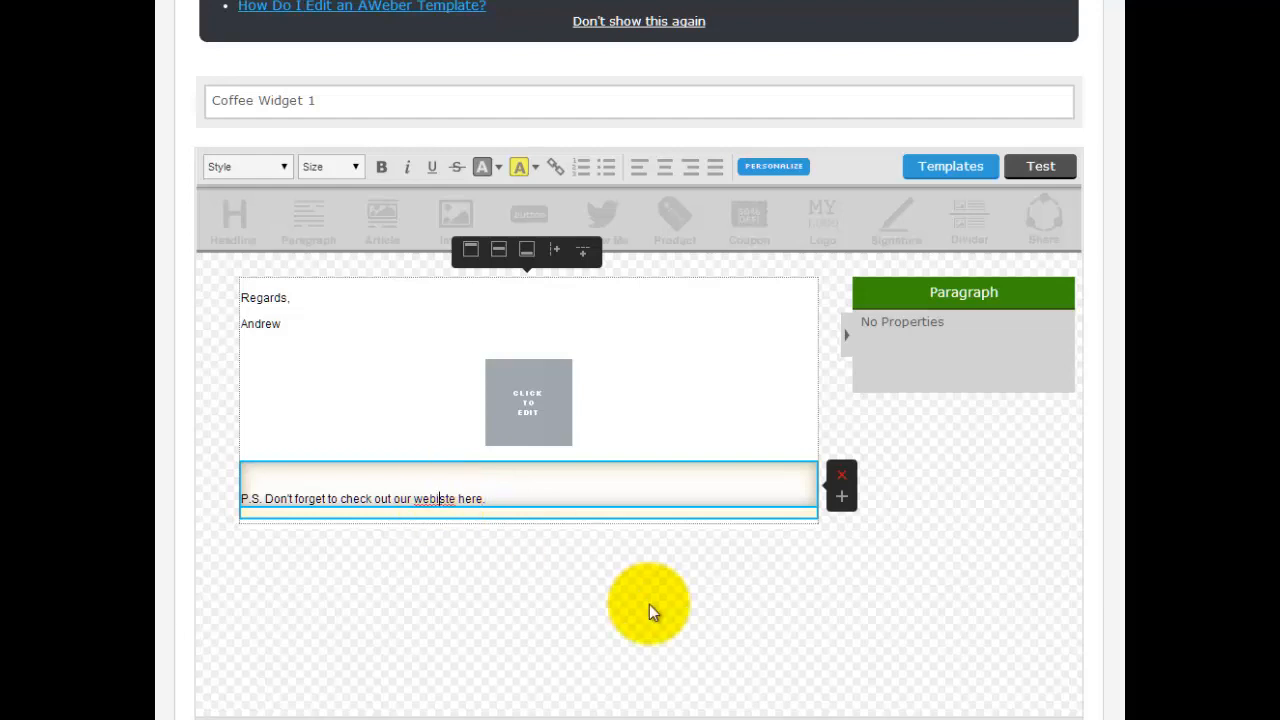
pyautogui.write('i')
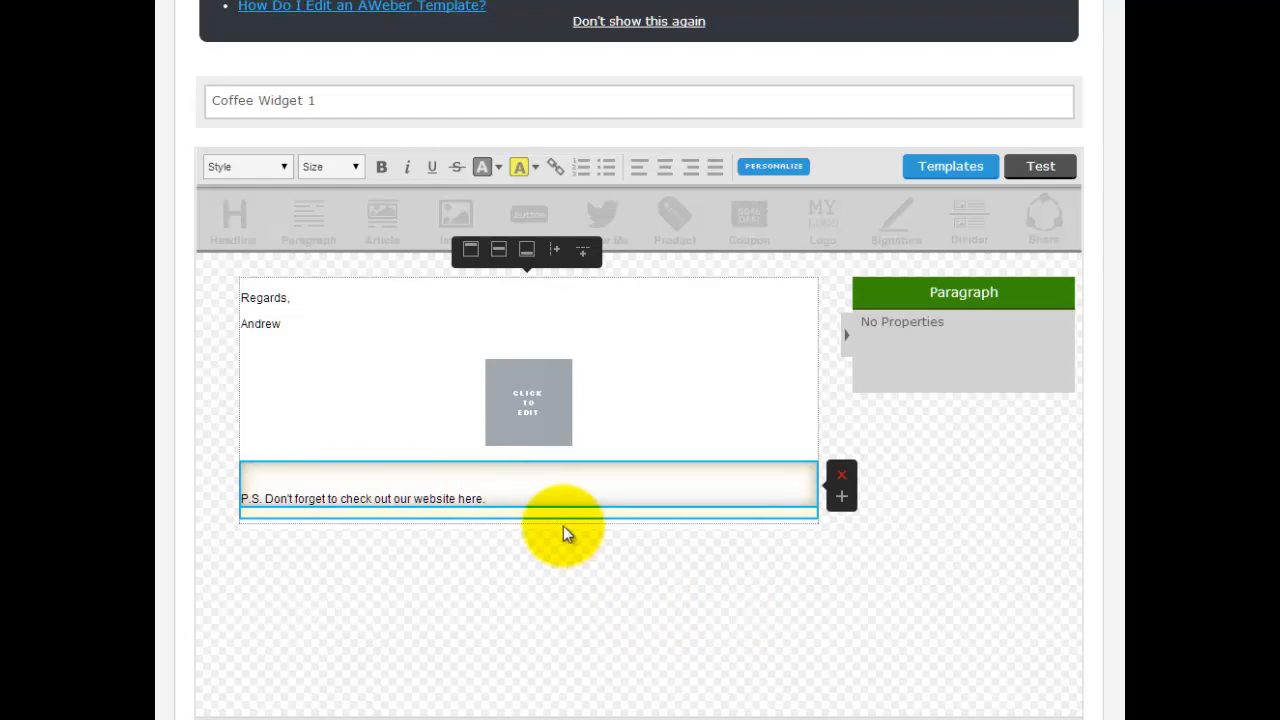
pyautogui.press('Return')
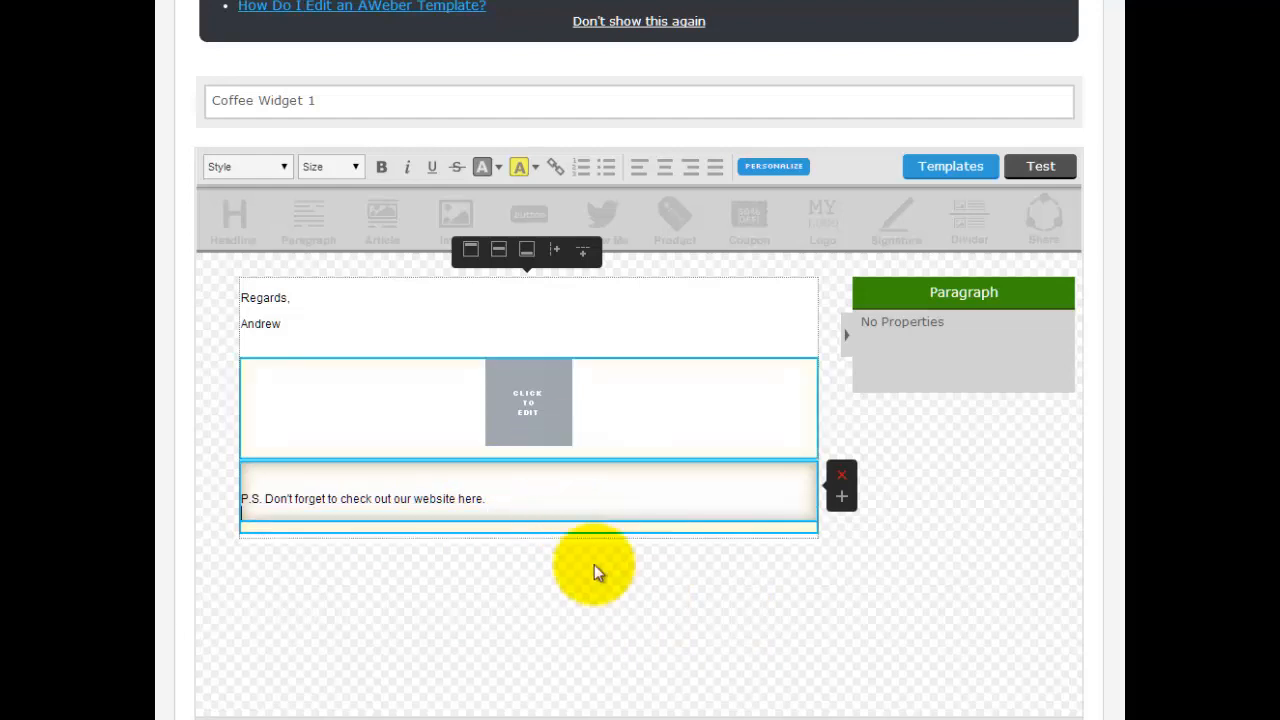
# Add a Follow Me block with the yourservicezone Twitter account below the P.S. paragraph, and insert a coupon block between them
pyautogui.click(594, 568)
pyautogui.moveTo(601, 220); pyautogui.dragTo(525, 582)
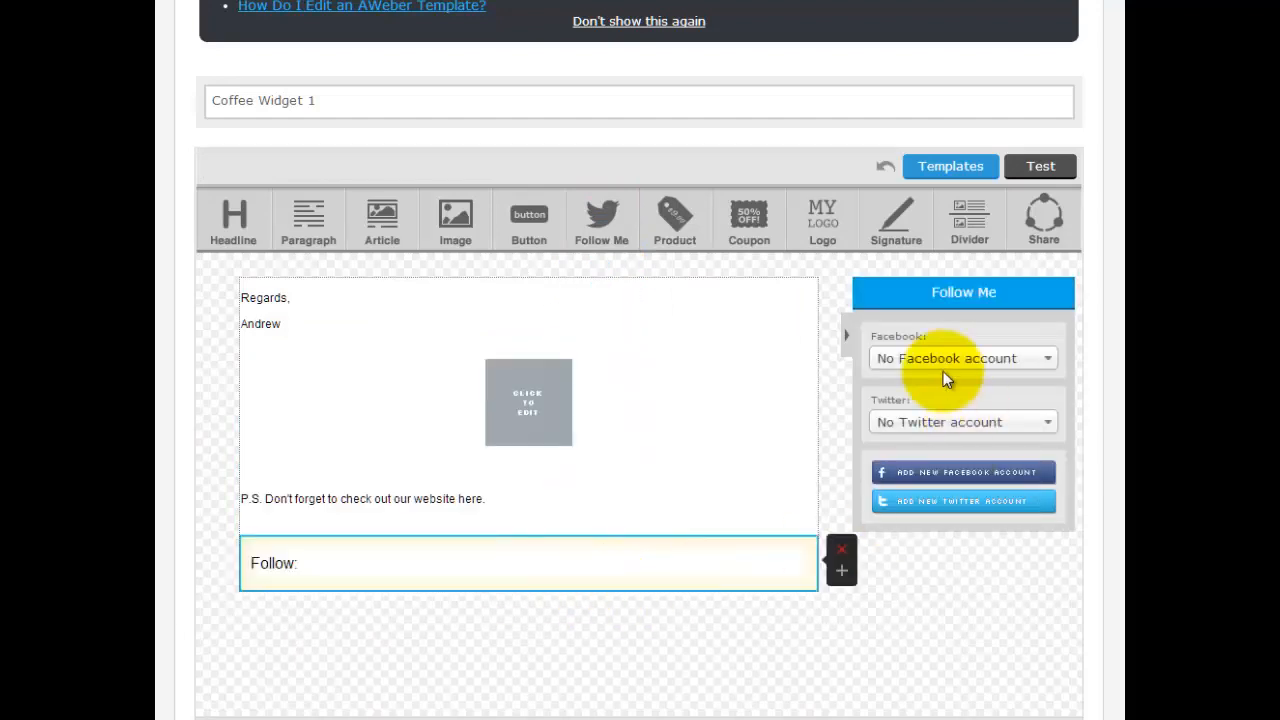
pyautogui.click(963, 420)
pyautogui.click(955, 469)
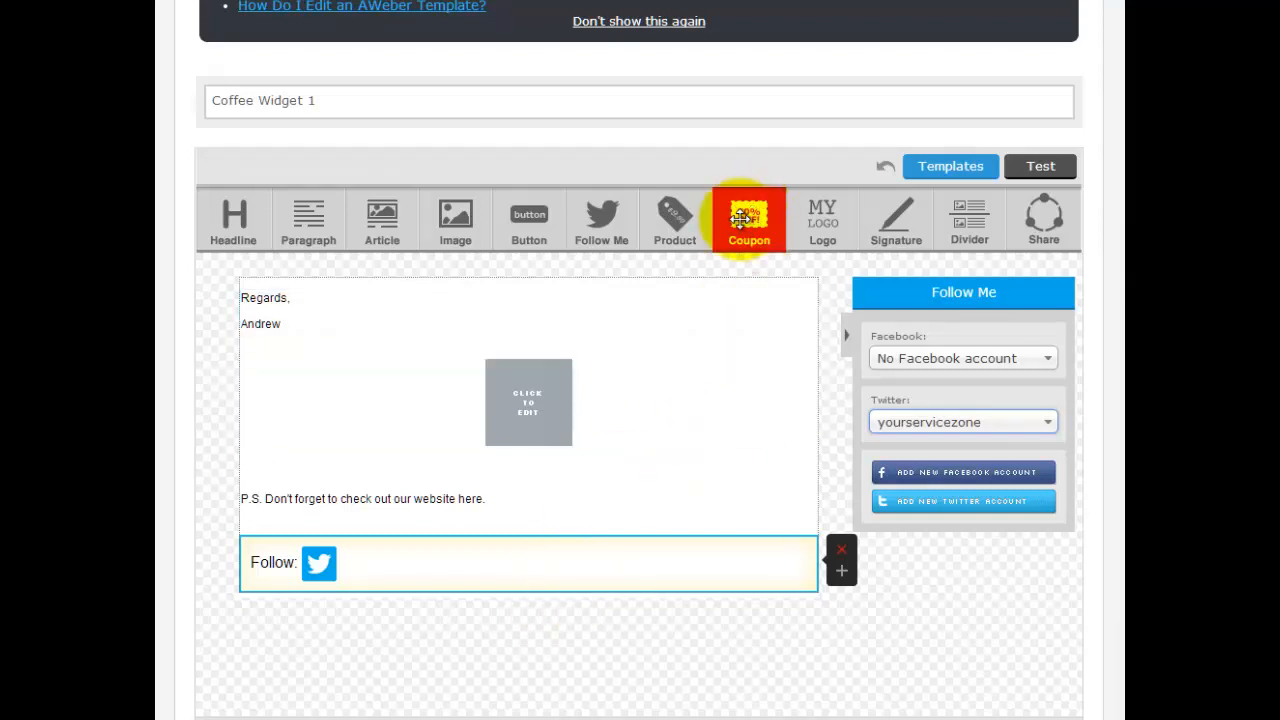
pyautogui.moveTo(740, 218); pyautogui.dragTo(500, 580)
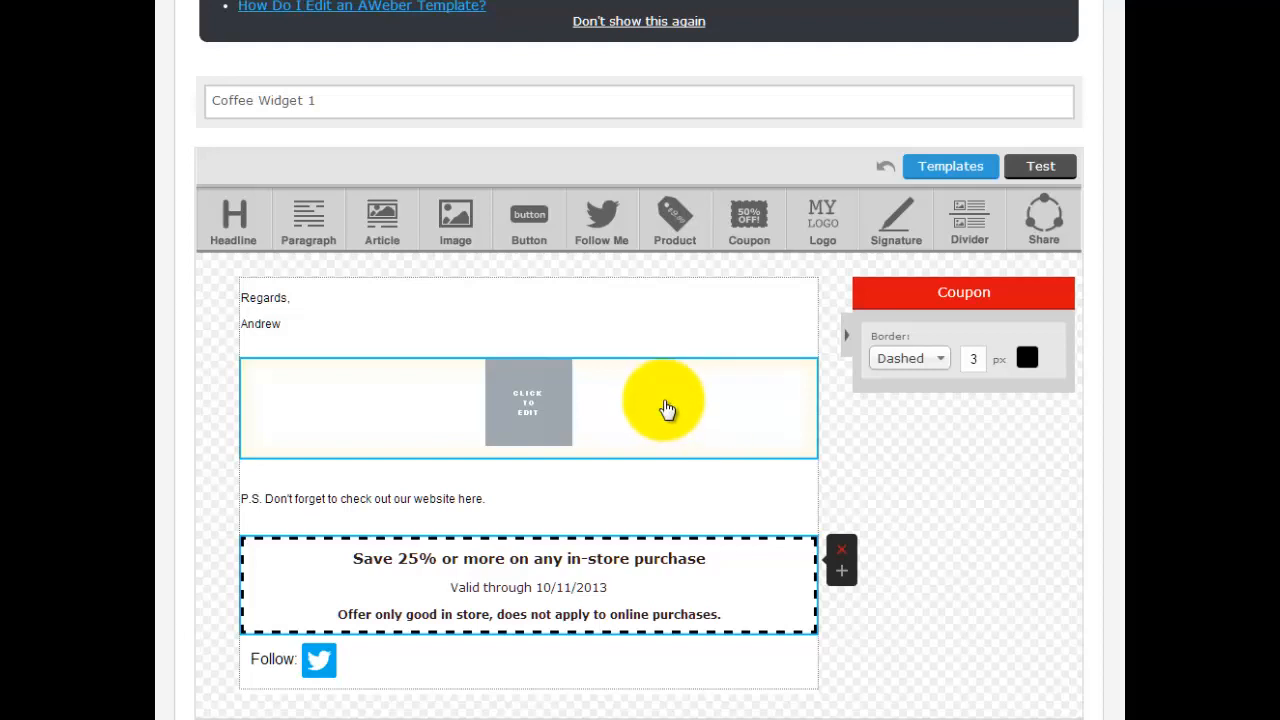
# Fill the image placeholder with the YES/NO red check mark picture from the image gallery
pyautogui.click(668, 410)
pyautogui.click(931, 467)
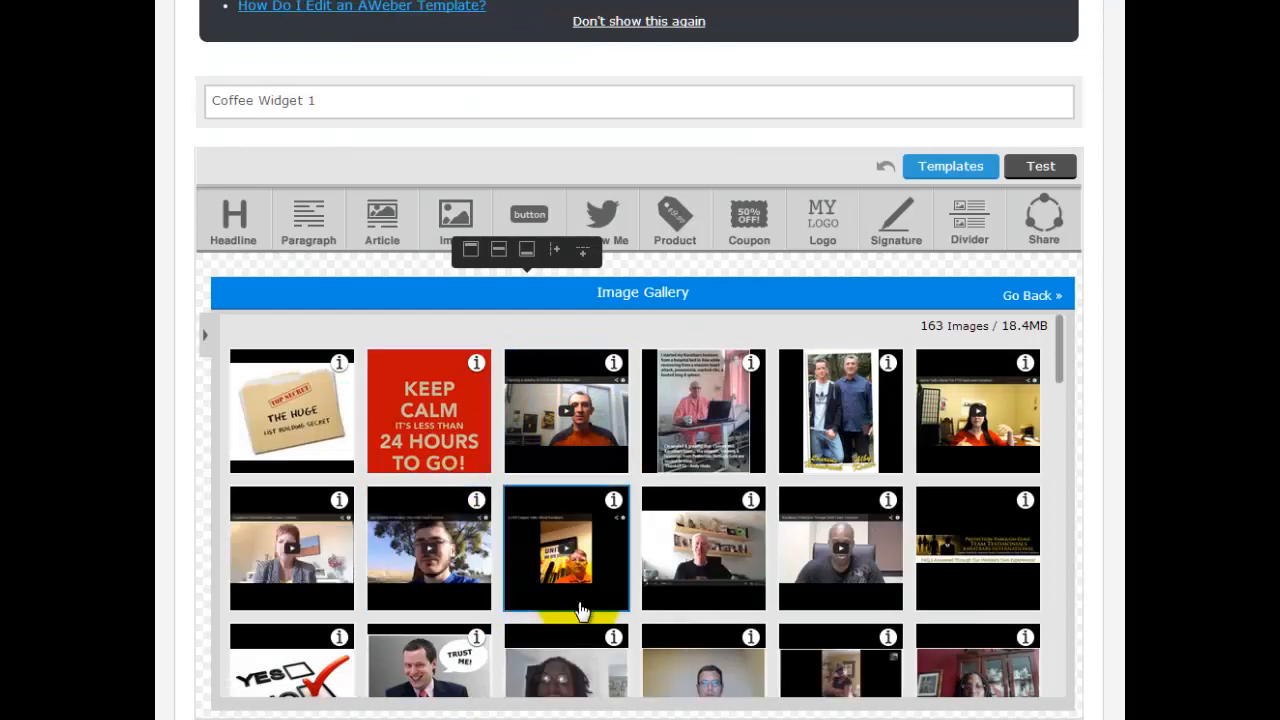
pyautogui.scroll(-2, 930, 565)
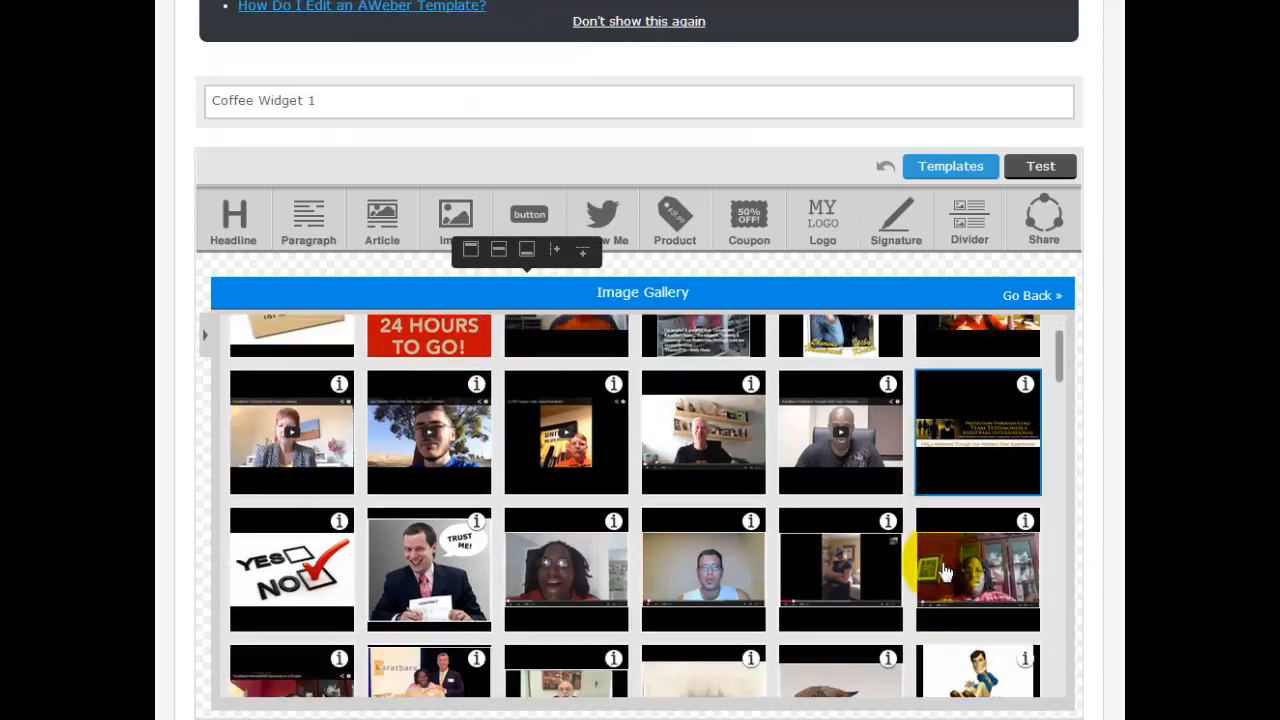
pyautogui.click(297, 557)
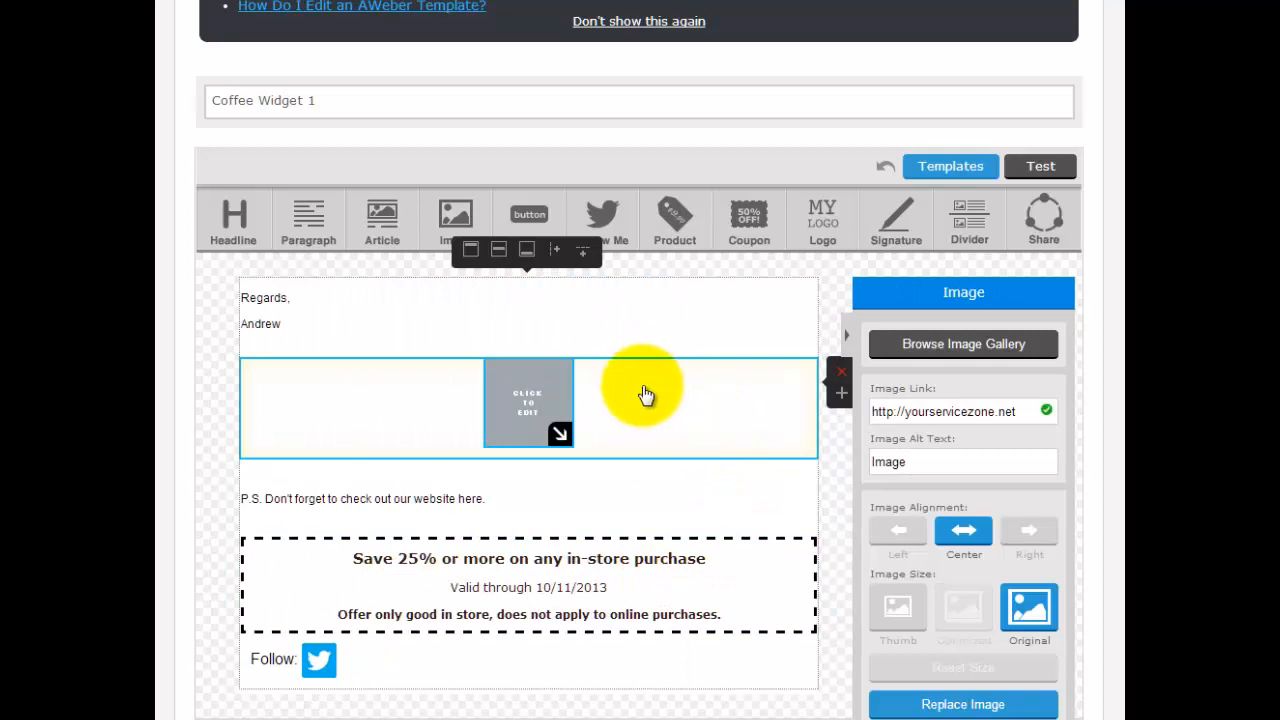
# Set the font size of the whole sign-off paragraph to 16px
pyautogui.click(338, 306)
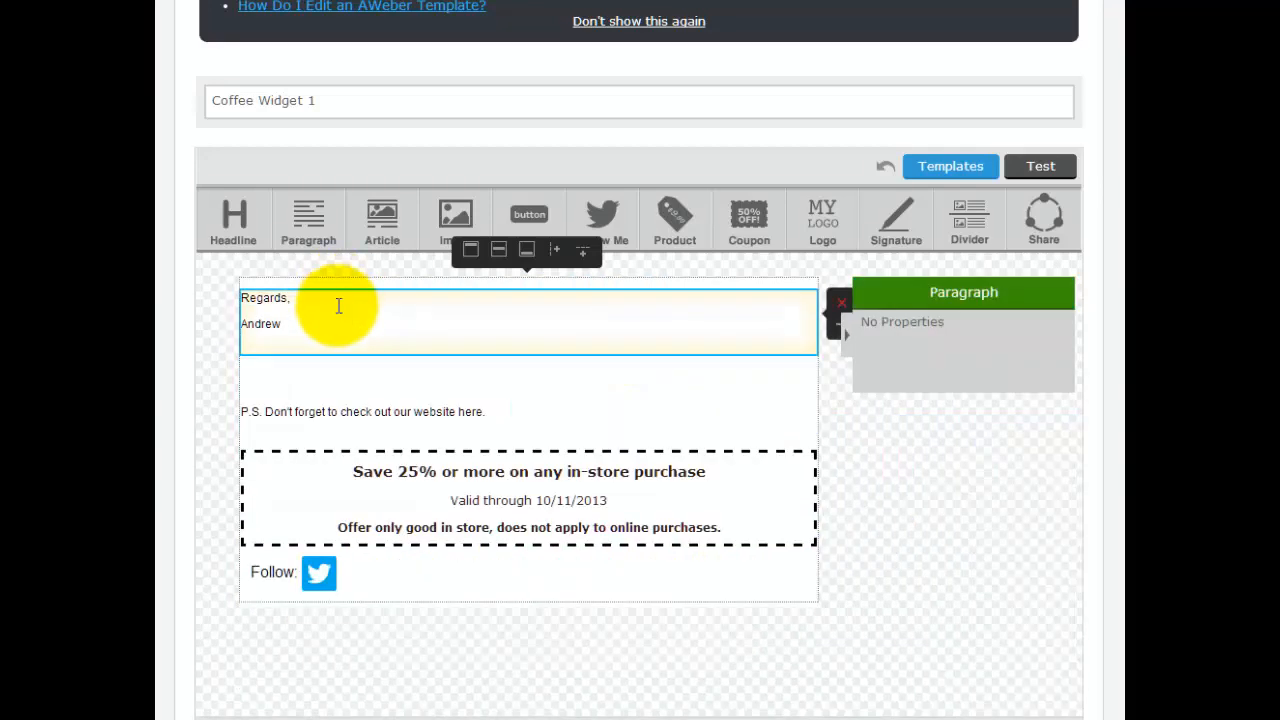
pyautogui.doubleClick(338, 306)
pyautogui.hotkey('ctrl', 'a')
pyautogui.click(357, 170)
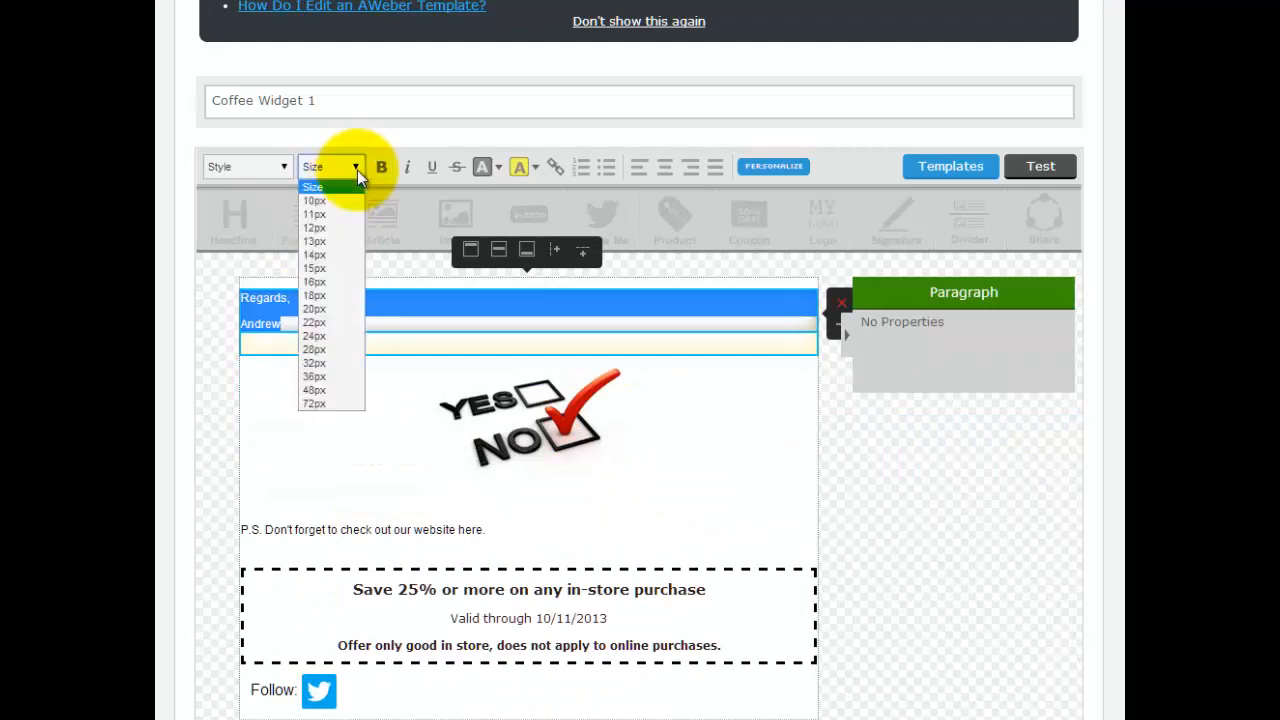
pyautogui.click(332, 283)
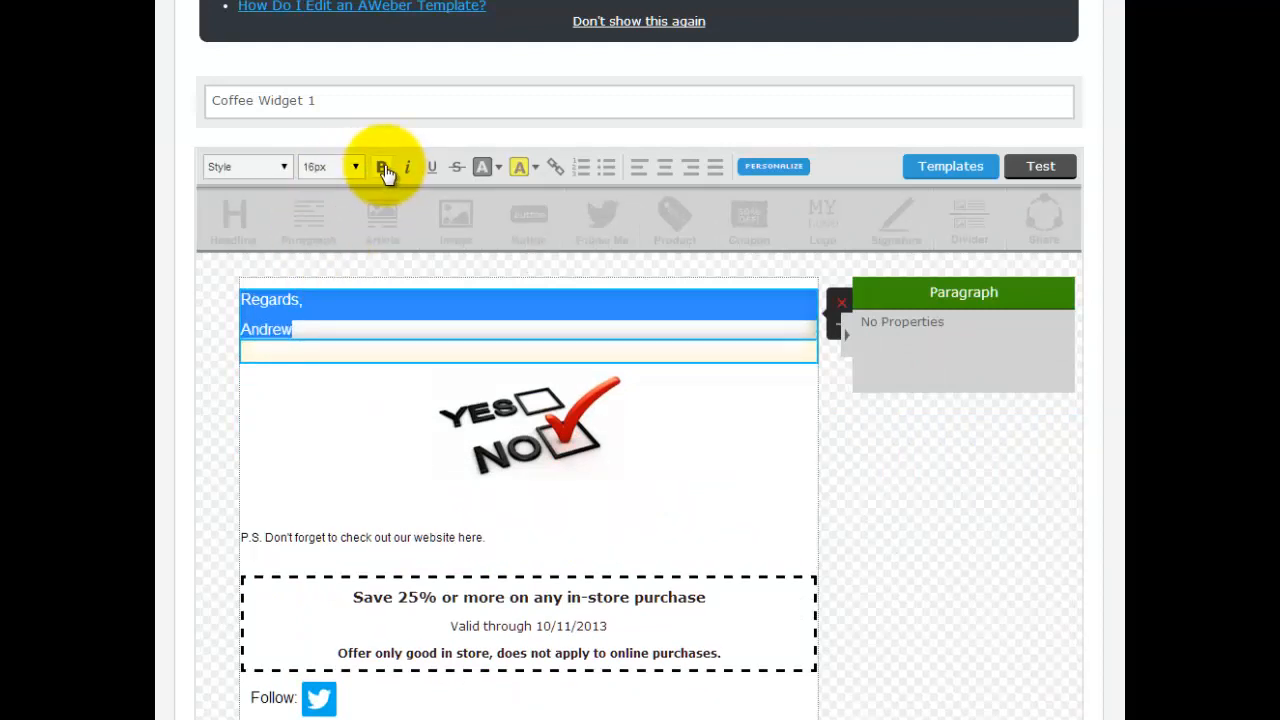
# Make the sender's name in the sign-off bold and italic
pyautogui.click(368, 318)
pyautogui.doubleClick(368, 318)
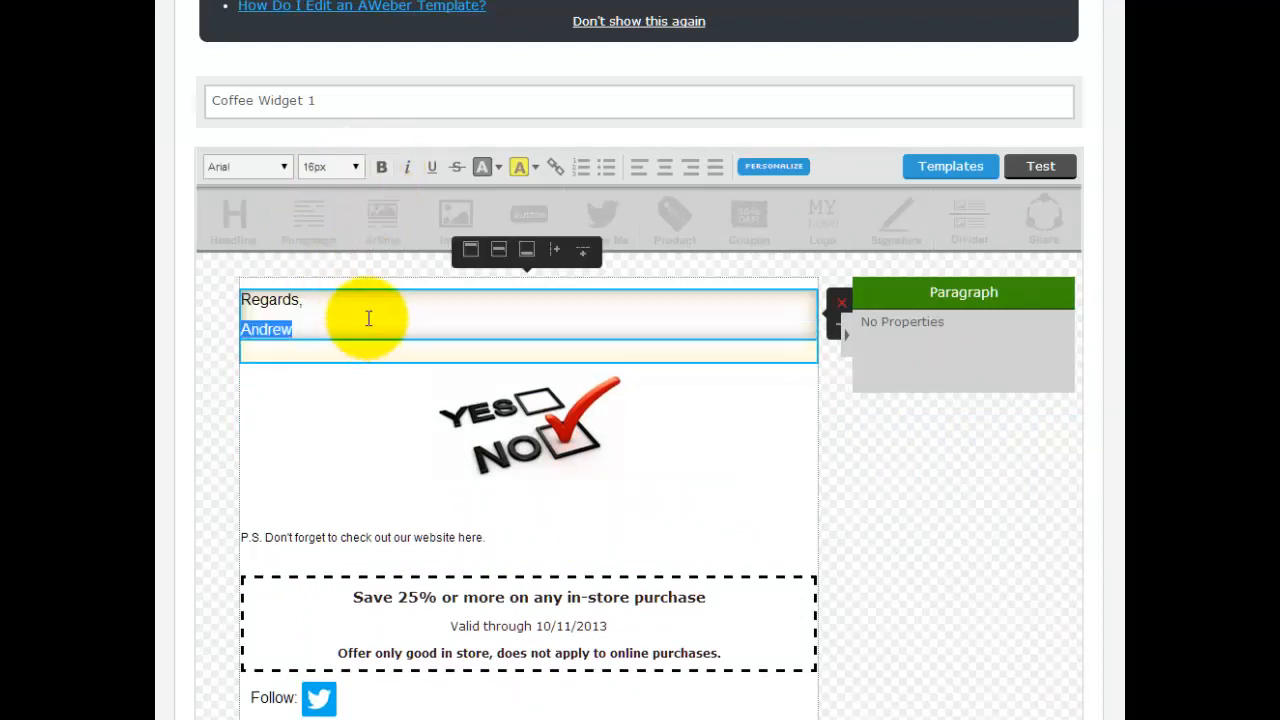
pyautogui.press('BackSpace')
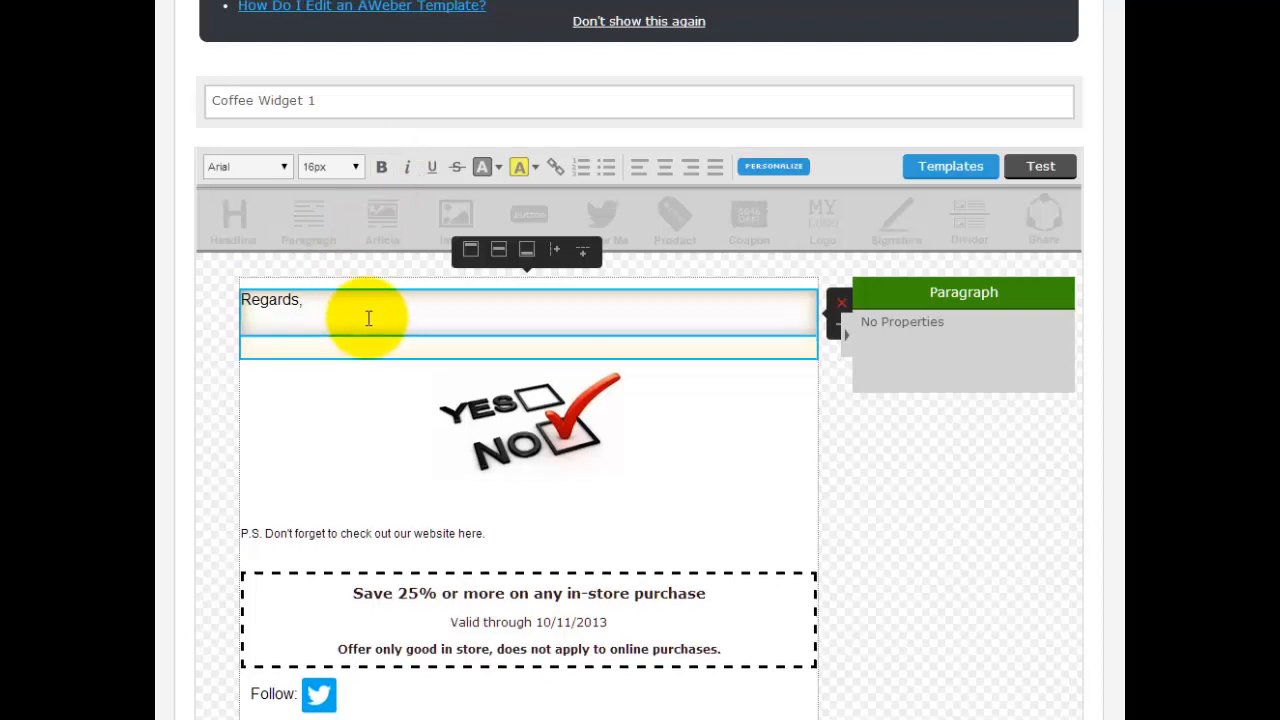
pyautogui.hotkey('ctrl', 'z')
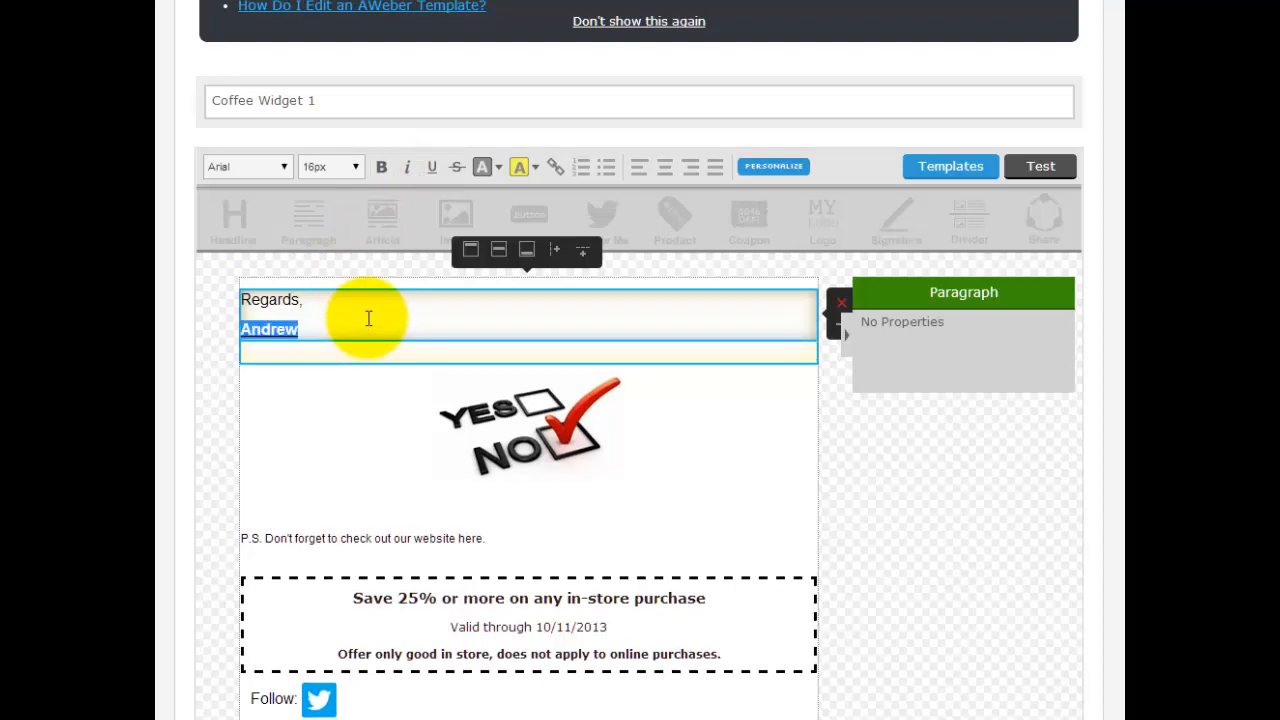
pyautogui.hotkey('ctrl', 'b')
pyautogui.hotkey('ctrl', 'i')
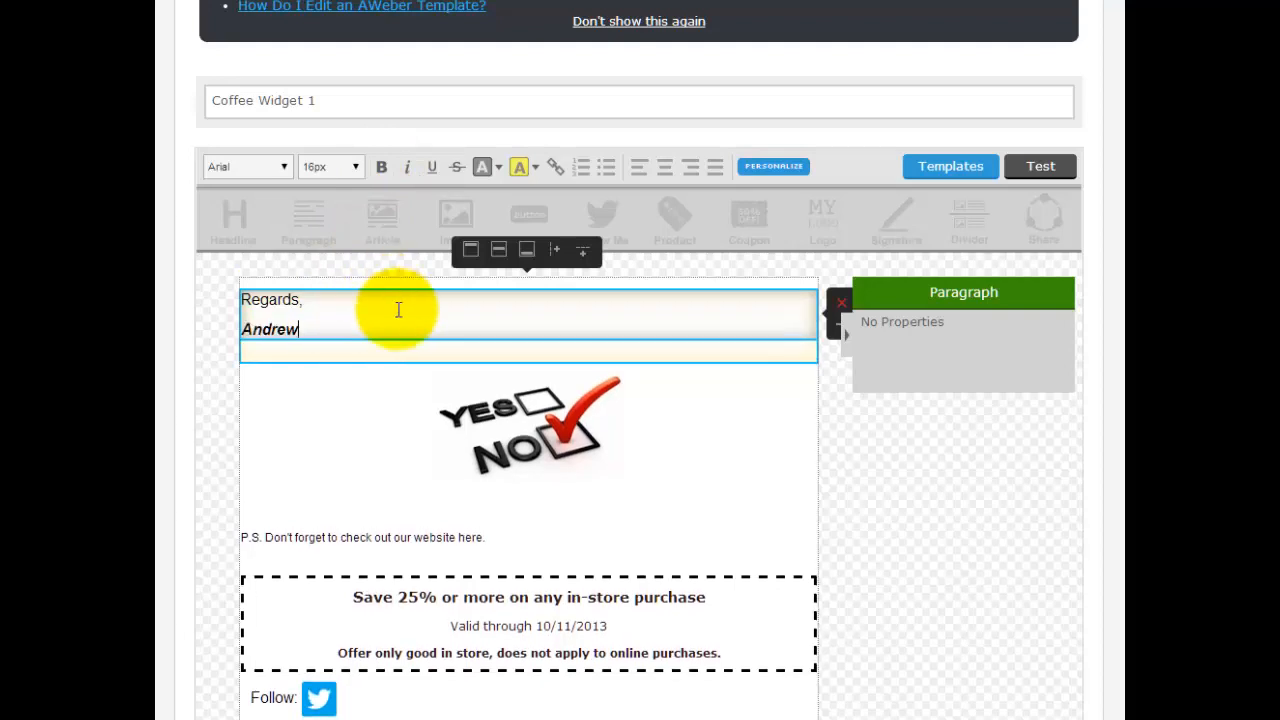
# Set the font size of the P.S. line to 16px
pyautogui.tripleClick(251, 534)
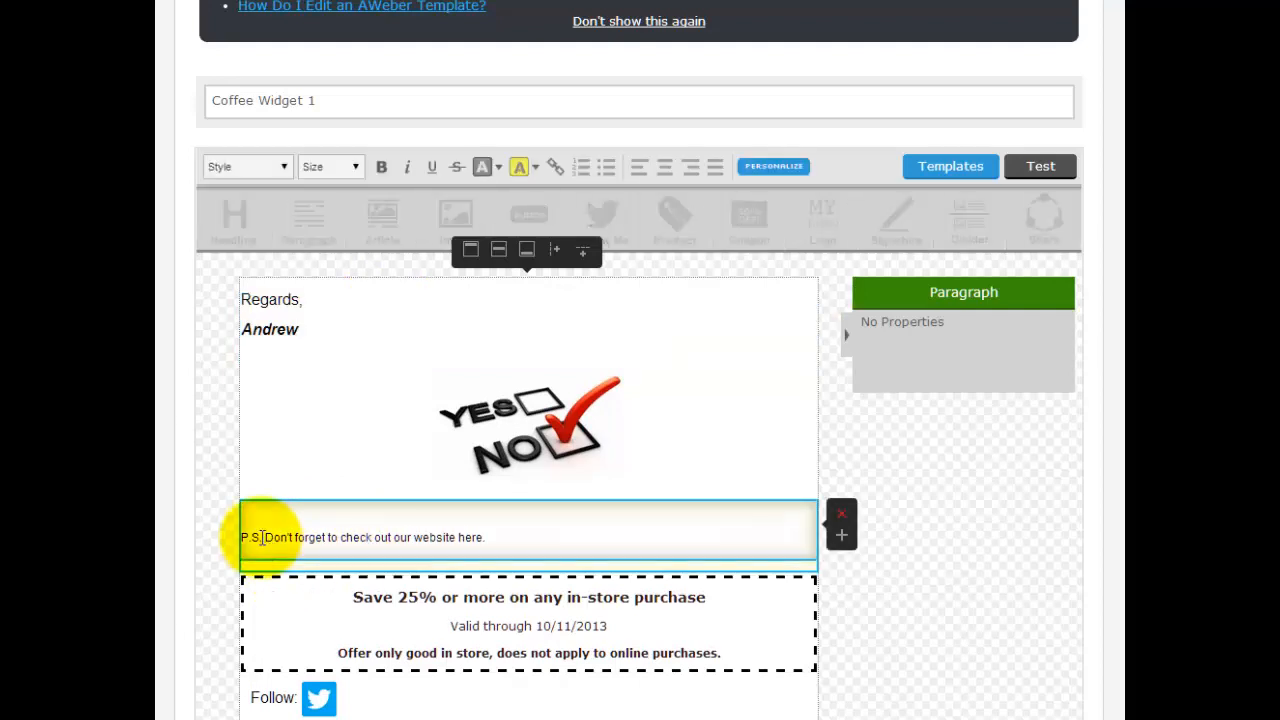
pyautogui.click(336, 167)
pyautogui.click(330, 281)
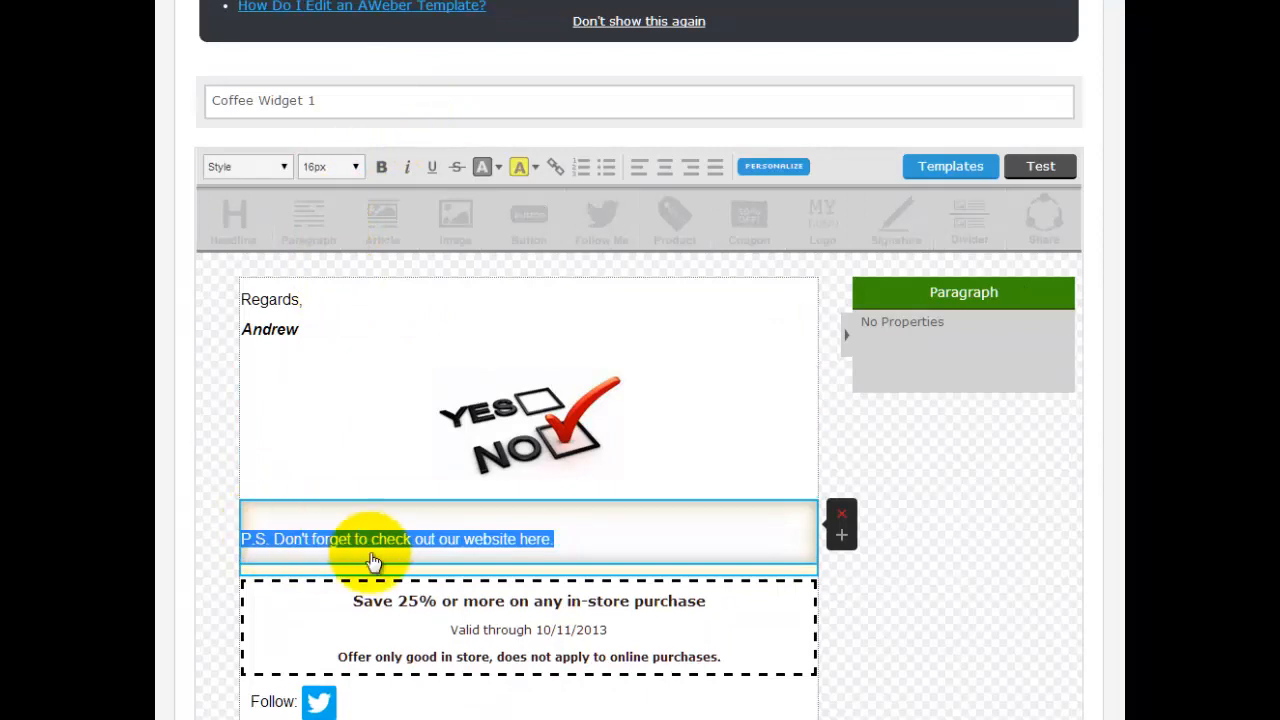
# Make only the "P.S." at the start of the P.S. line bold
pyautogui.click(446, 574)
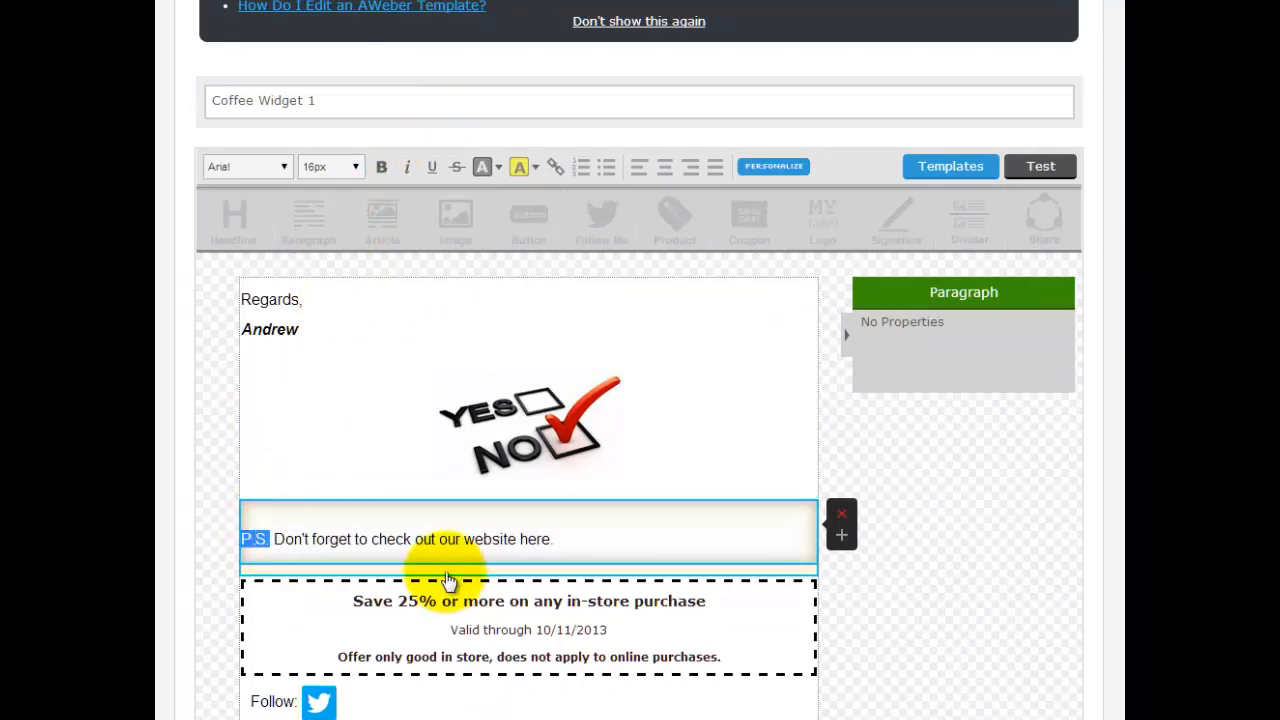
pyautogui.hotkey('ctrl', 'b')
pyautogui.click(594, 550)
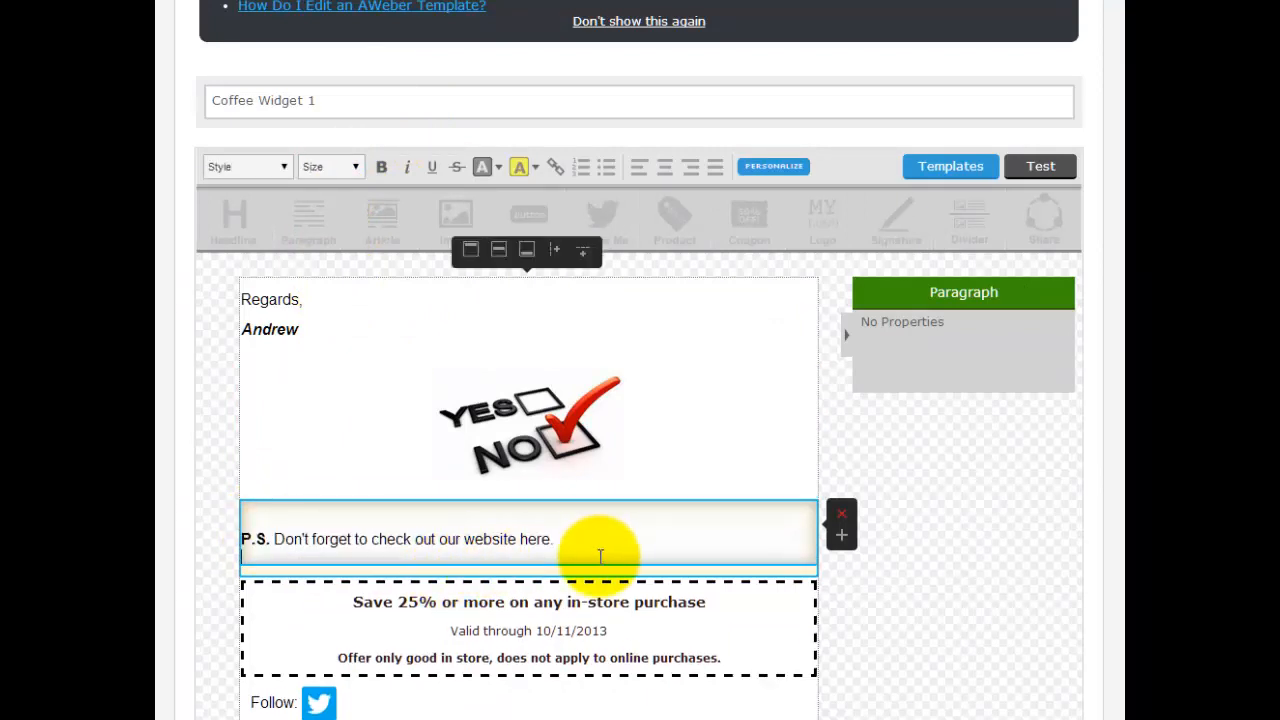
pyautogui.click(965, 505)
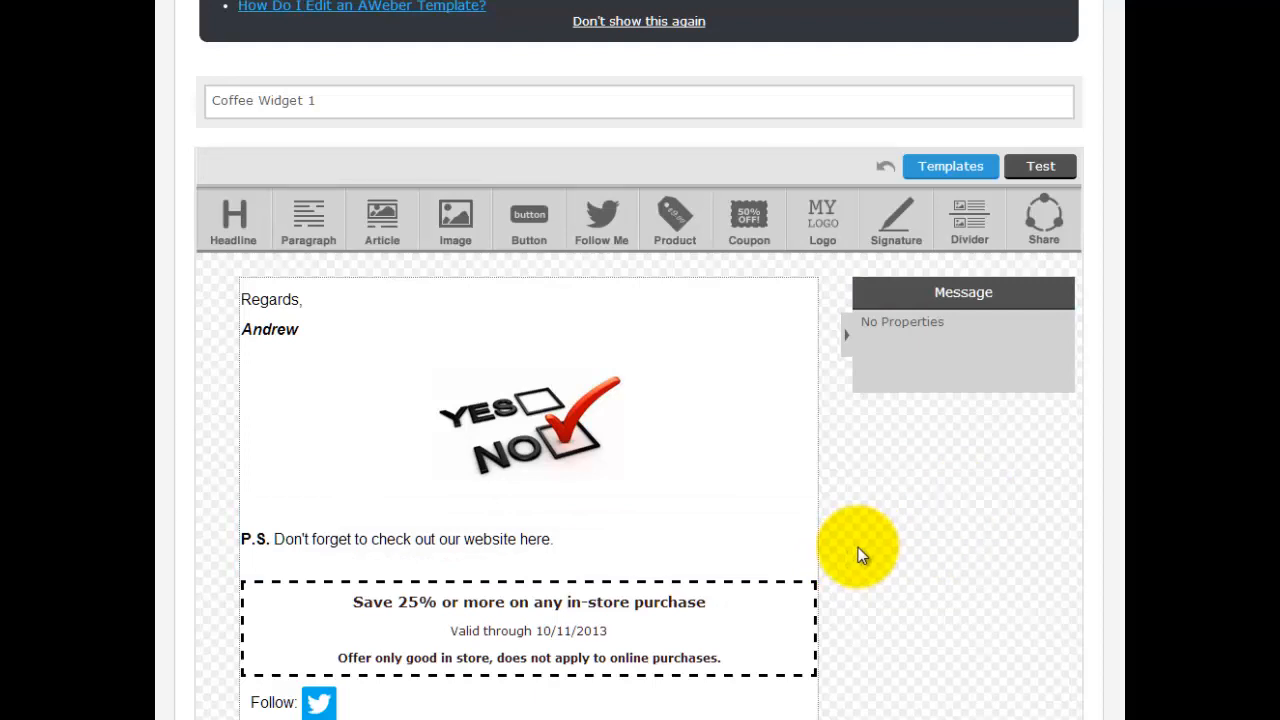
# Save the Coffee Widget 1 template and locate it in the My Templates list under Plain (Centered)
pyautogui.scroll(-1, 999, 650)
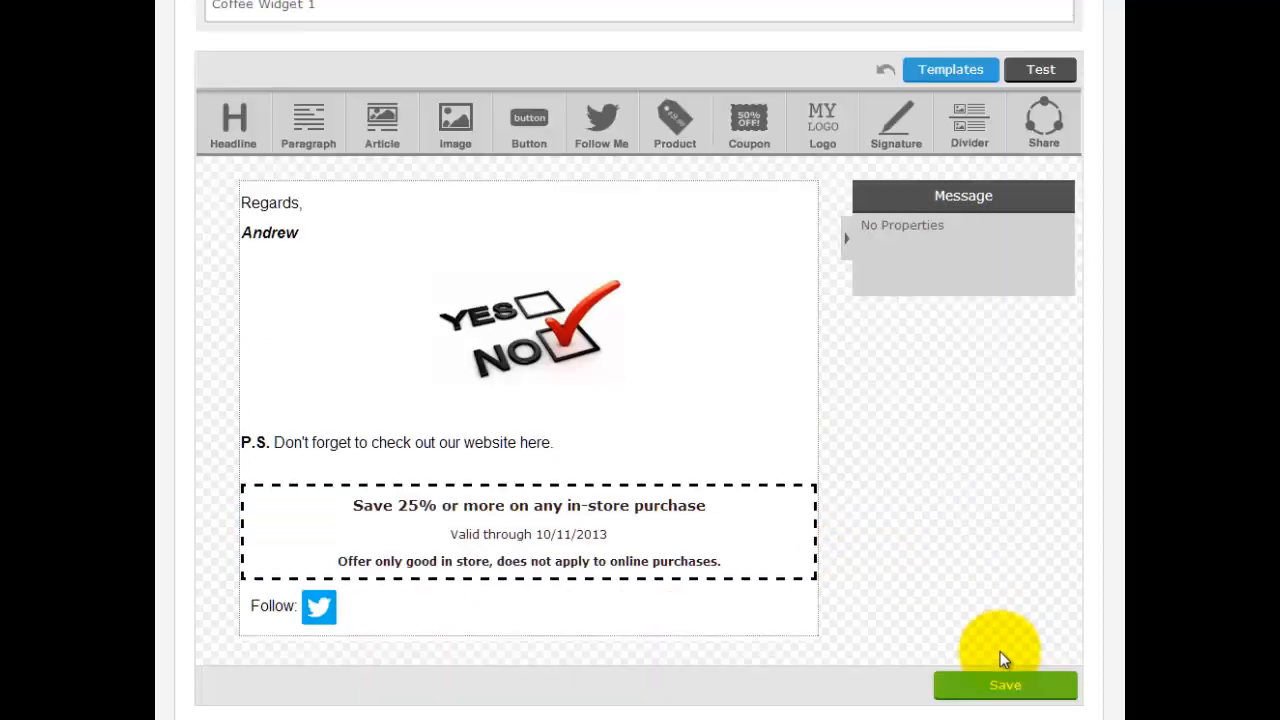
pyautogui.moveTo(185, 7); pyautogui.dragTo(152, 6)
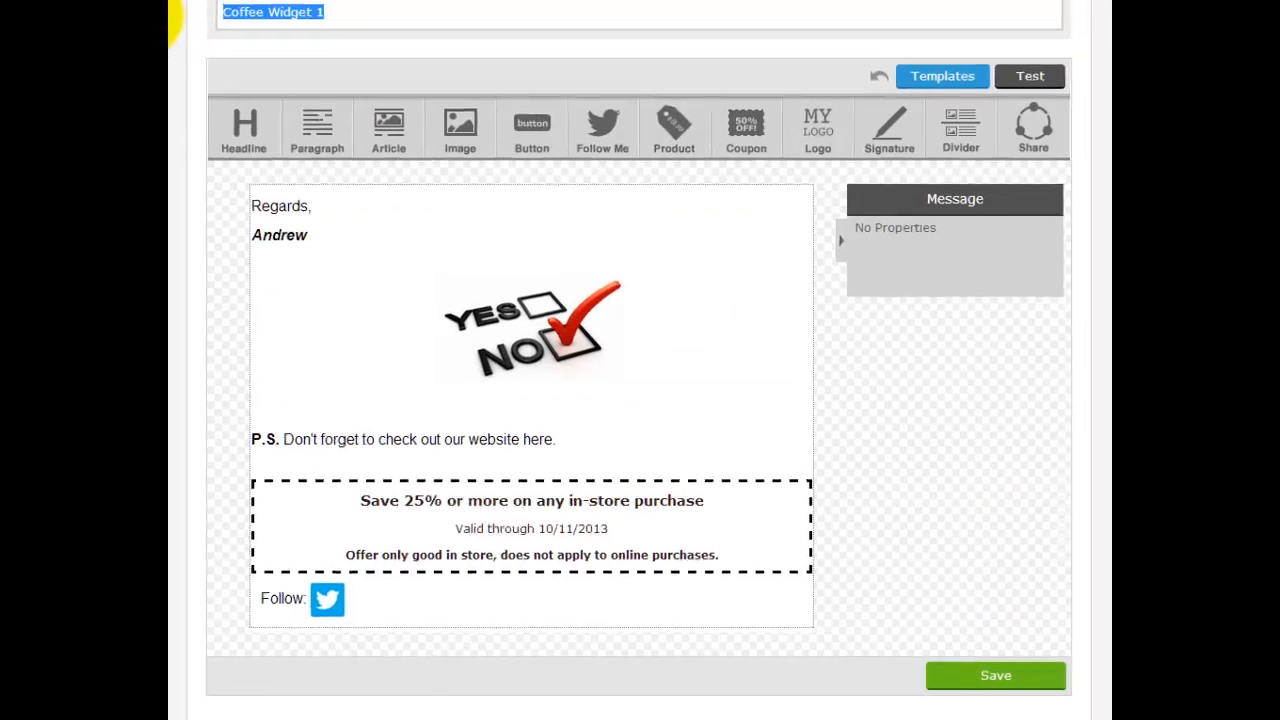
pyautogui.click(957, 390)
pyautogui.click(933, 688)
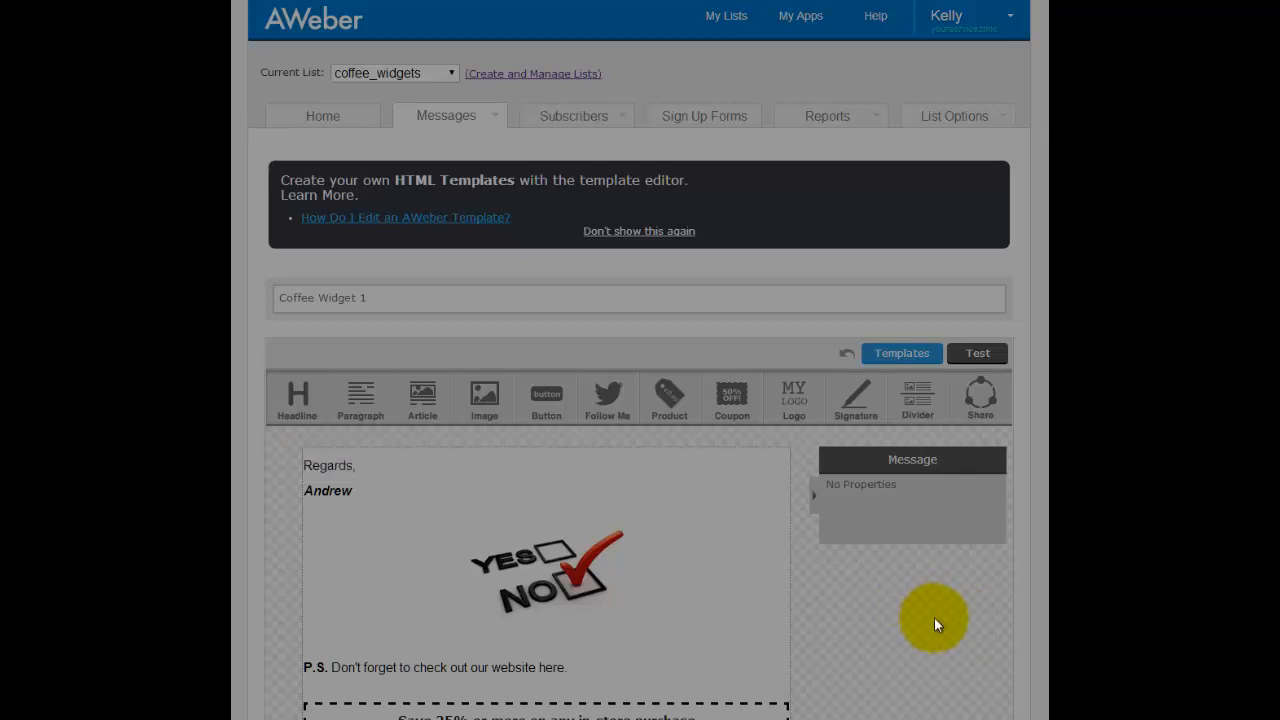
pyautogui.scroll(-3, 740, 440)
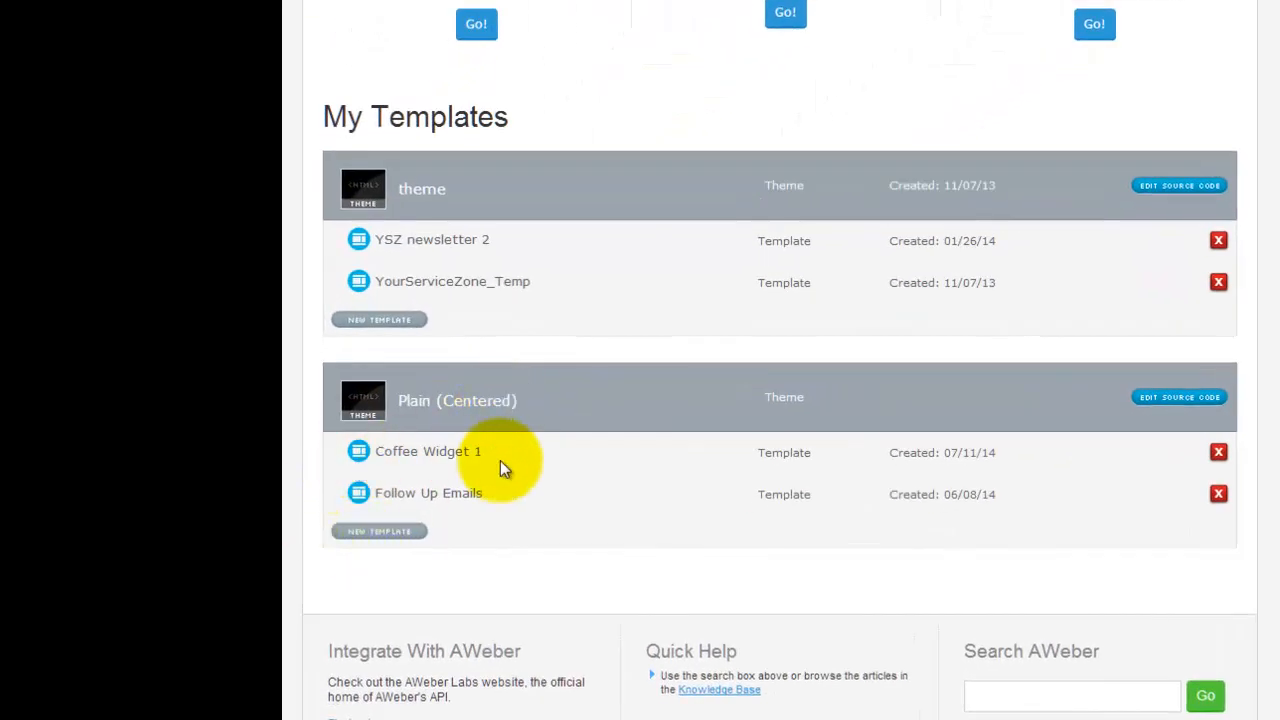
pyautogui.scroll(-1, 500, 460)
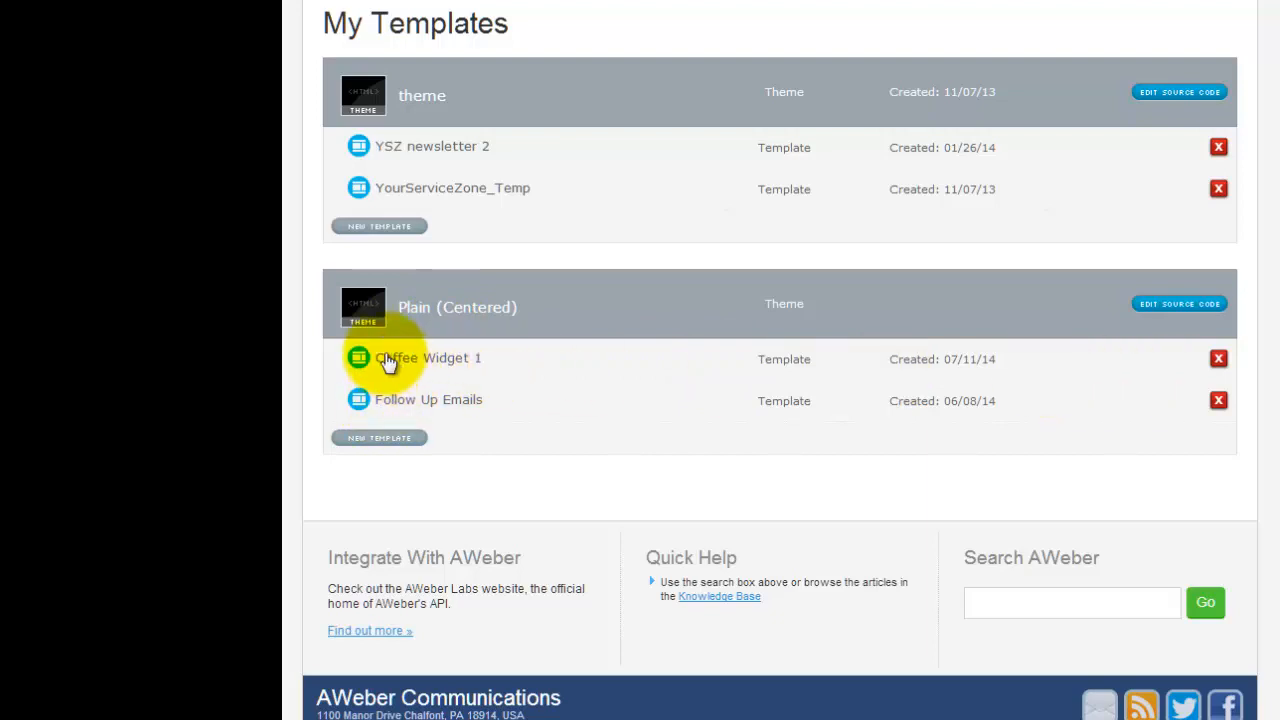
# Go to the broadcast messages of the coffee_widgets list and create a new broadcast
pyautogui.scroll(5, 388, 365)
pyautogui.moveTo(508, 118)
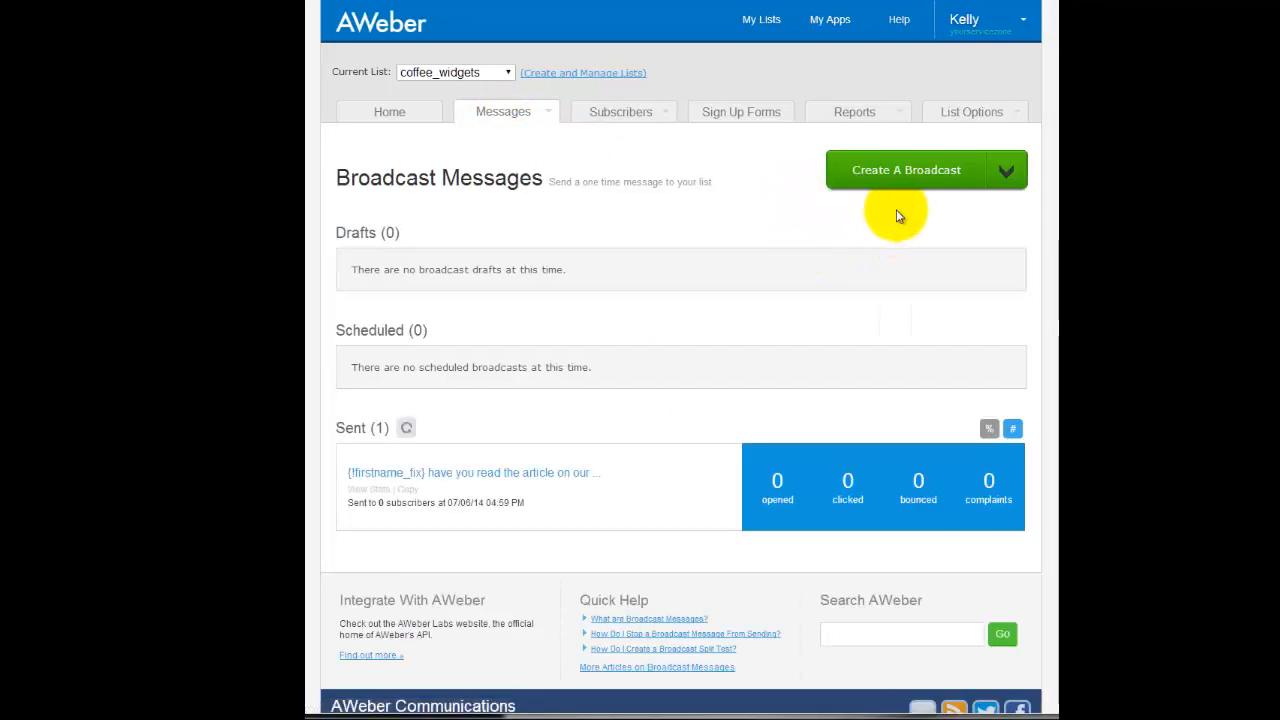
pyautogui.click(894, 174)
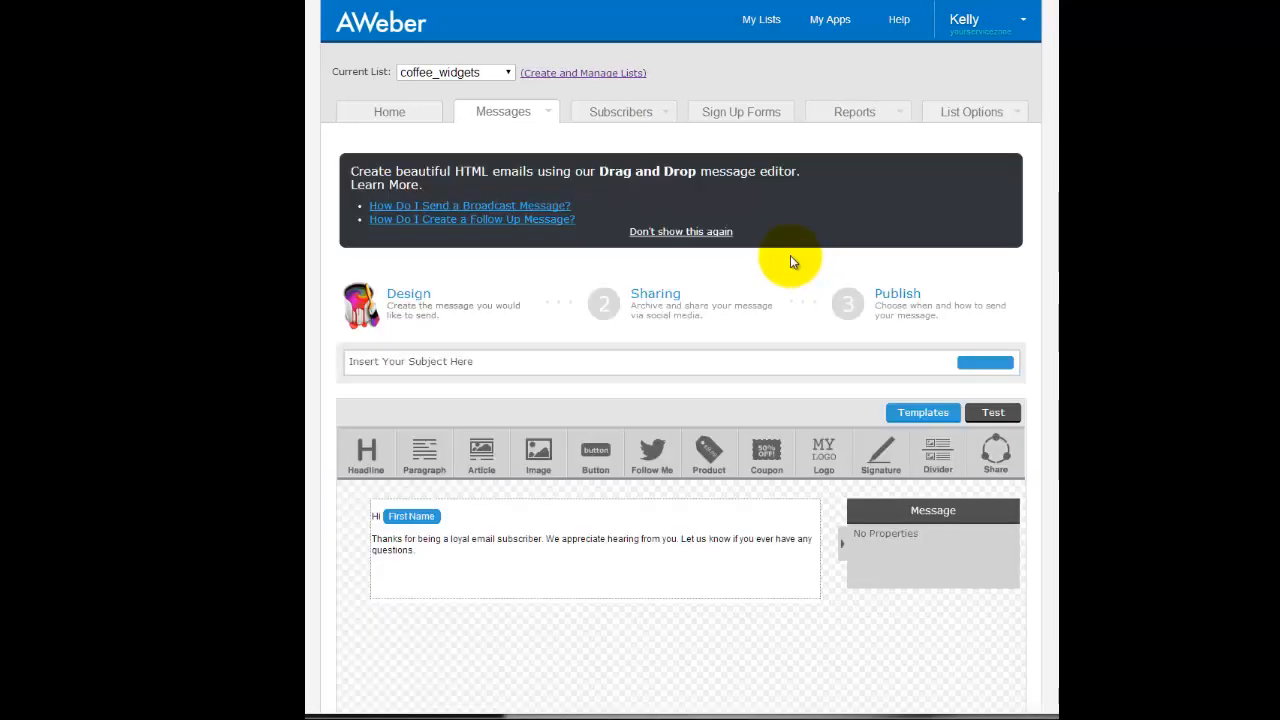
# Apply the custom template Coffee Widget 1 to the broadcast without keeping the existing message content
pyautogui.scroll(-1, 873, 305)
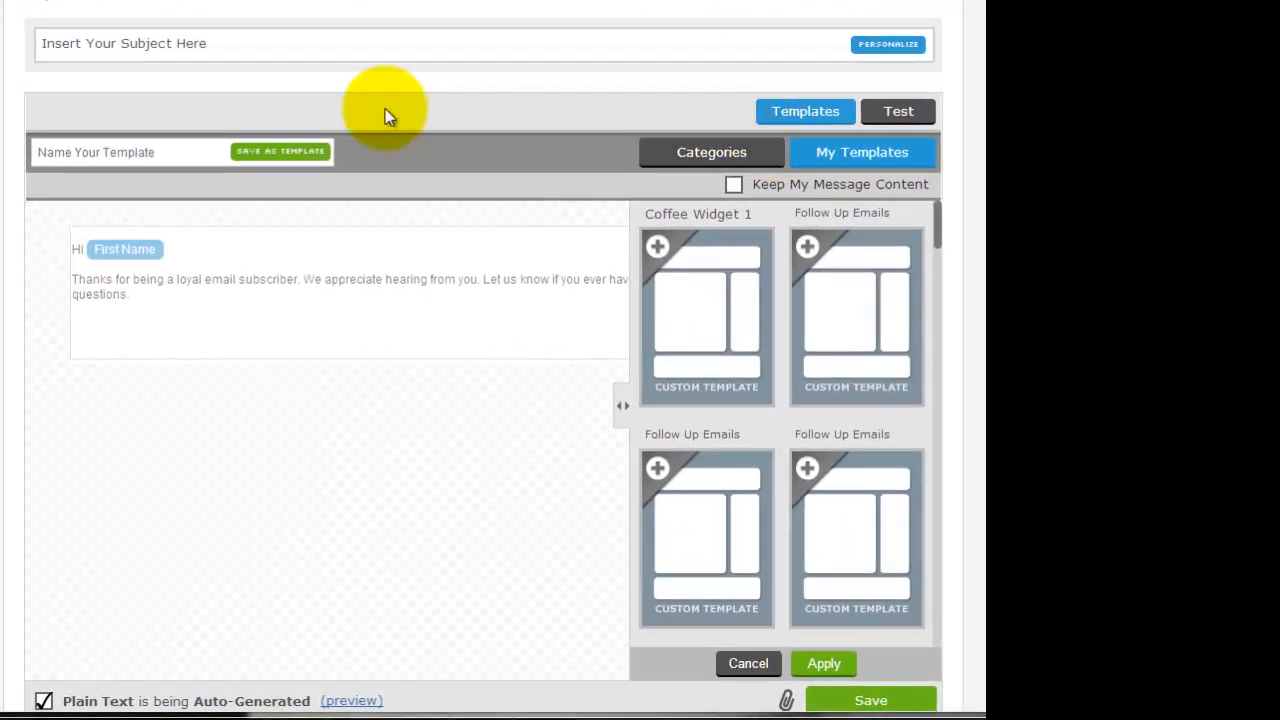
pyautogui.click(687, 320)
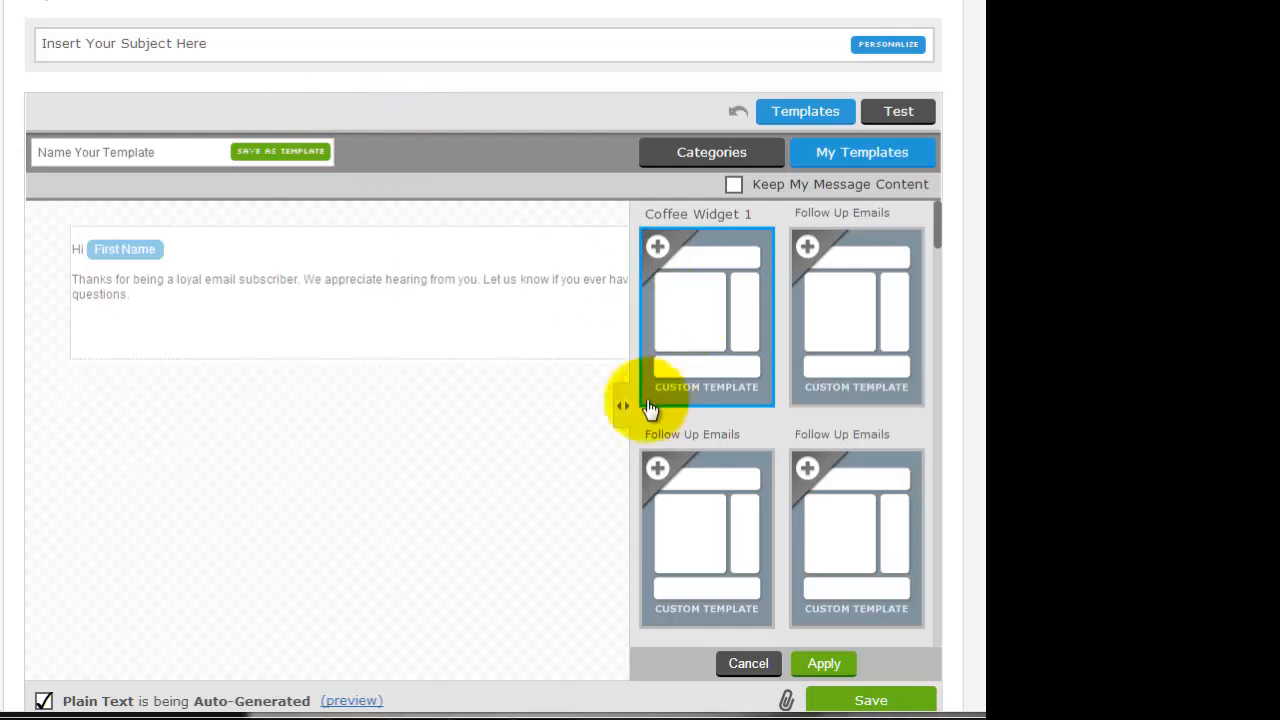
pyautogui.scroll(-1, 648, 408)
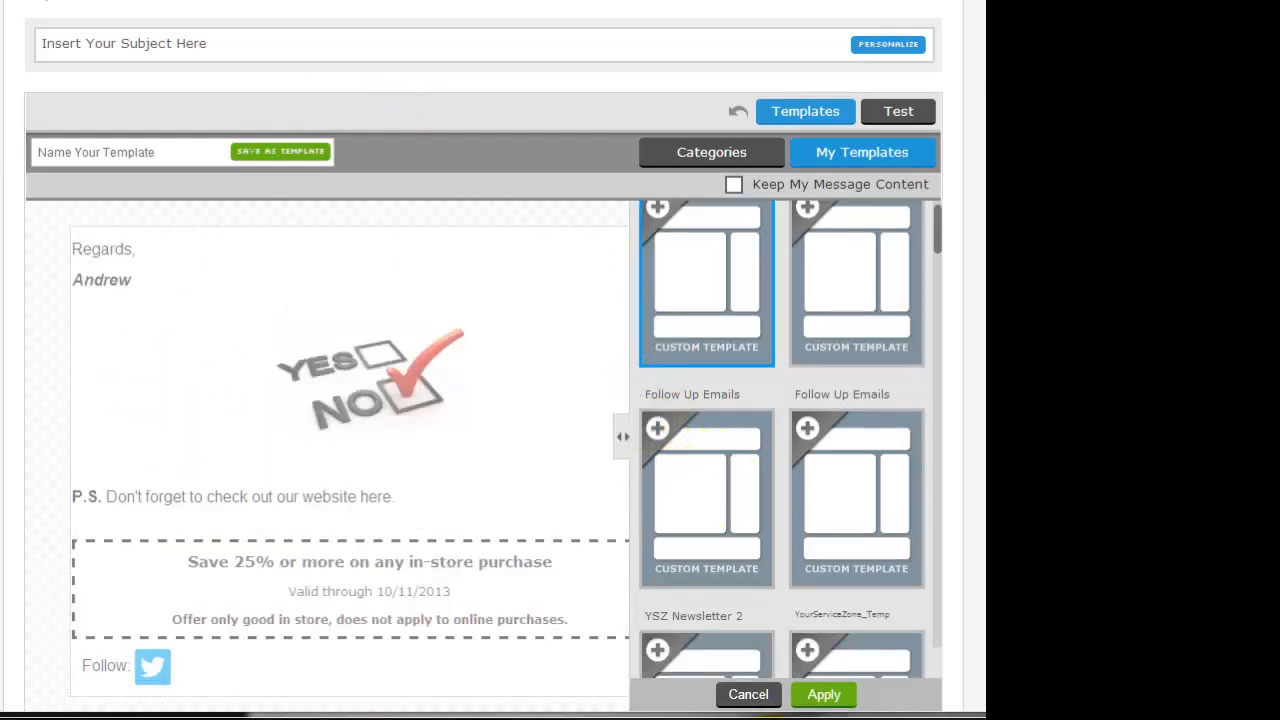
pyautogui.click(821, 700)
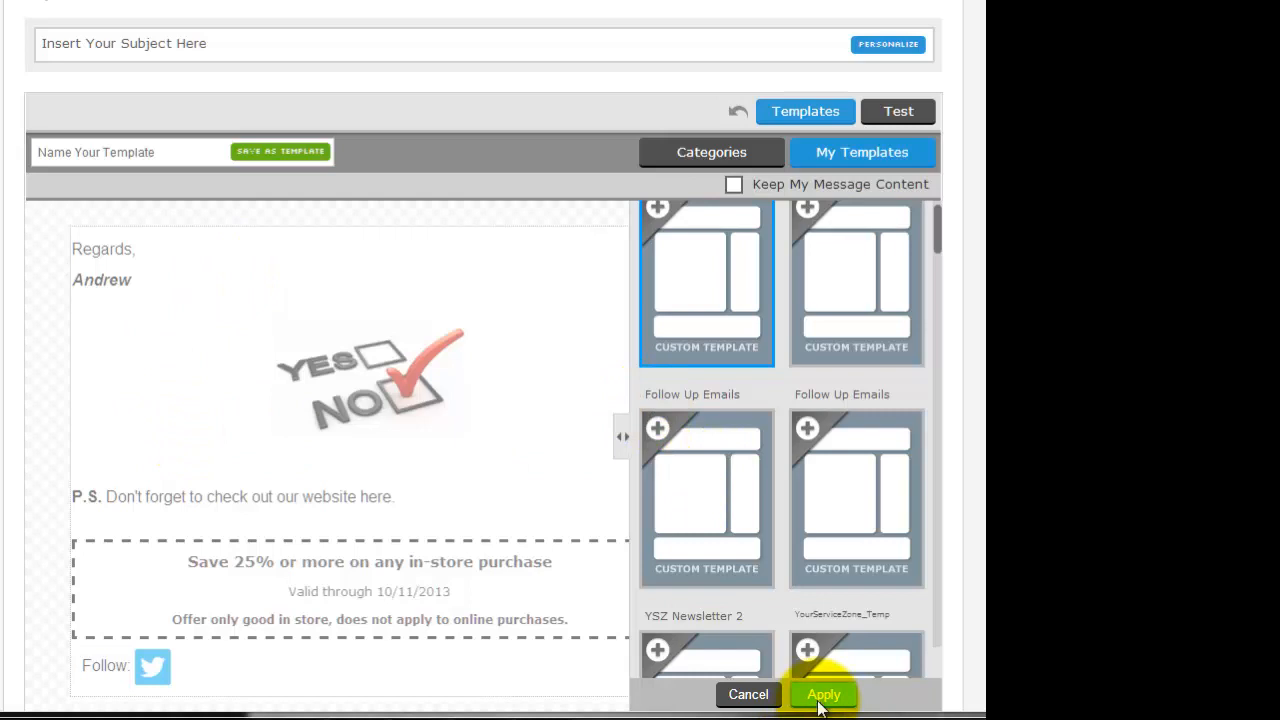
# Add a paragraph above the sign-off and replace its placeholder text with "Todays News update!"
pyautogui.scroll(-2, 871, 350)
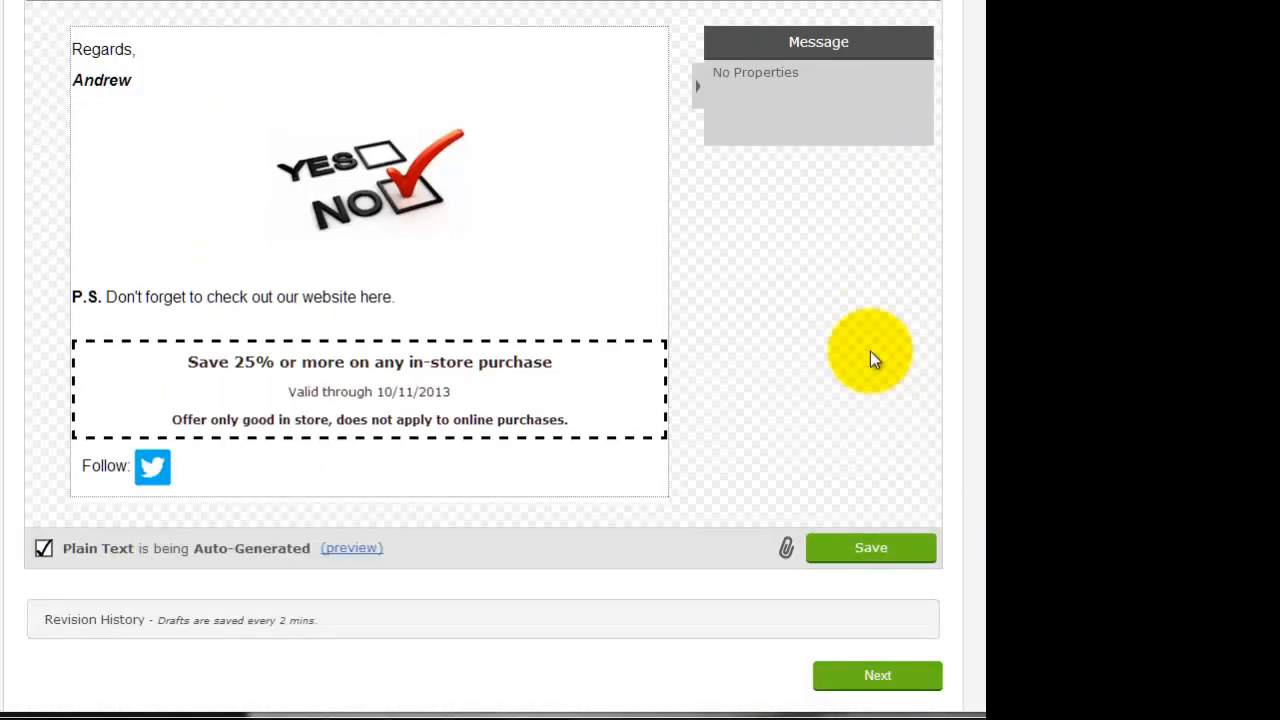
pyautogui.scroll(1, 867, 355)
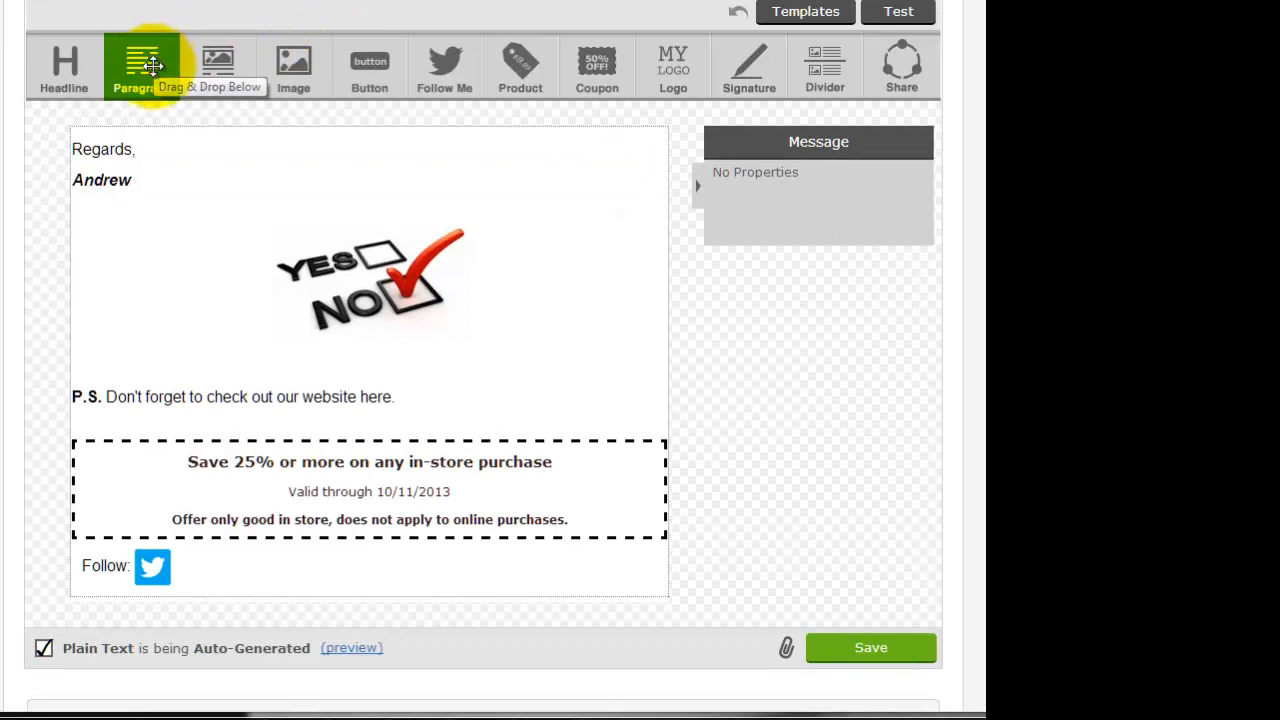
pyautogui.moveTo(150, 58); pyautogui.dragTo(275, 160)
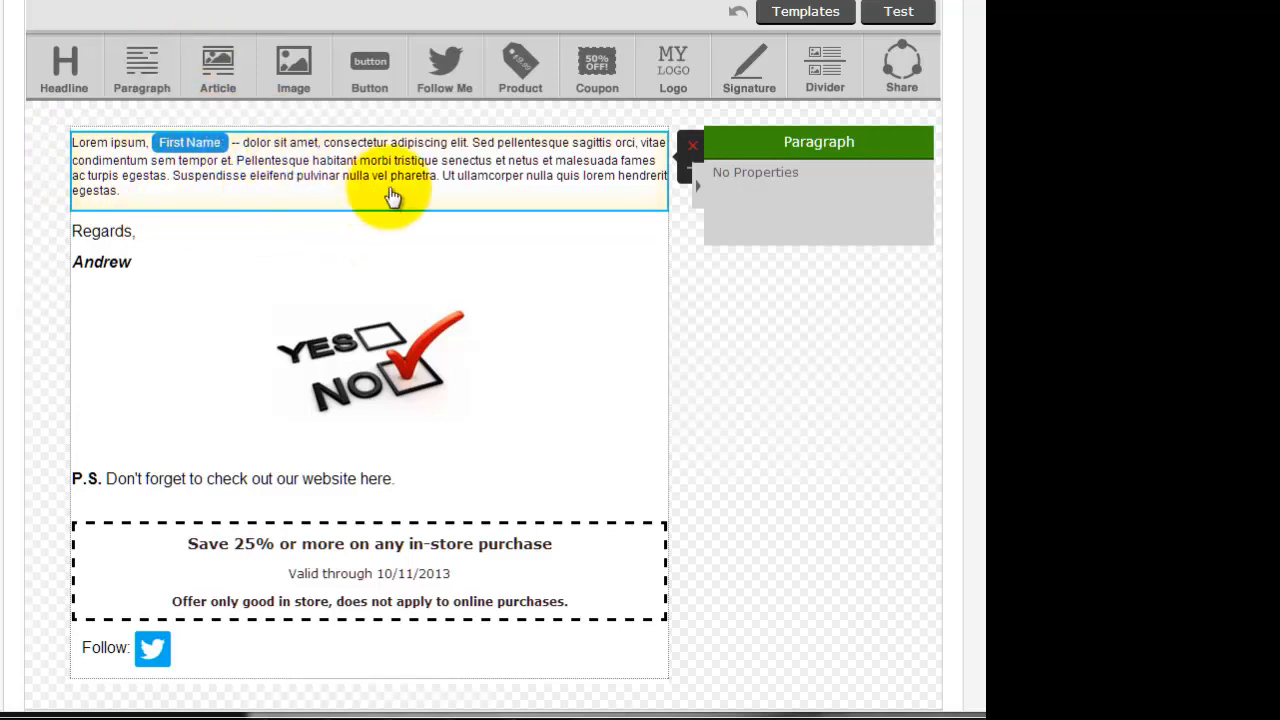
pyautogui.click(345, 185)
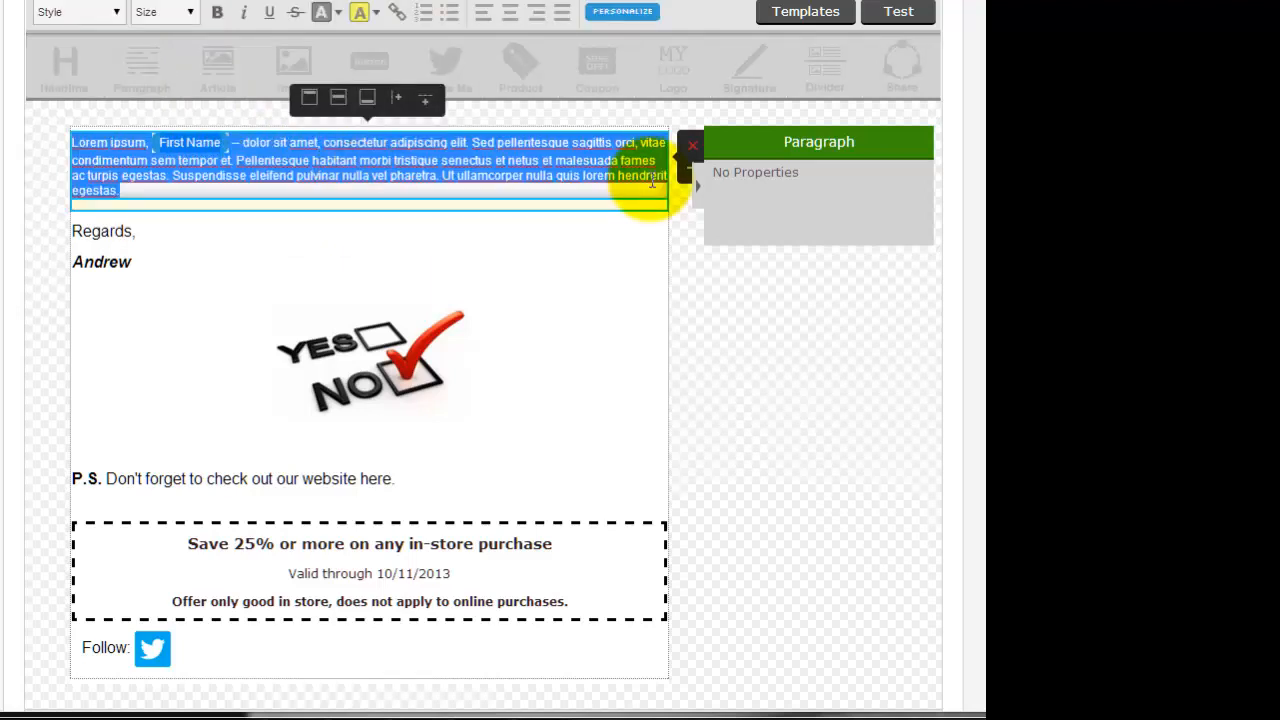
pyautogui.write('Todays News update!')
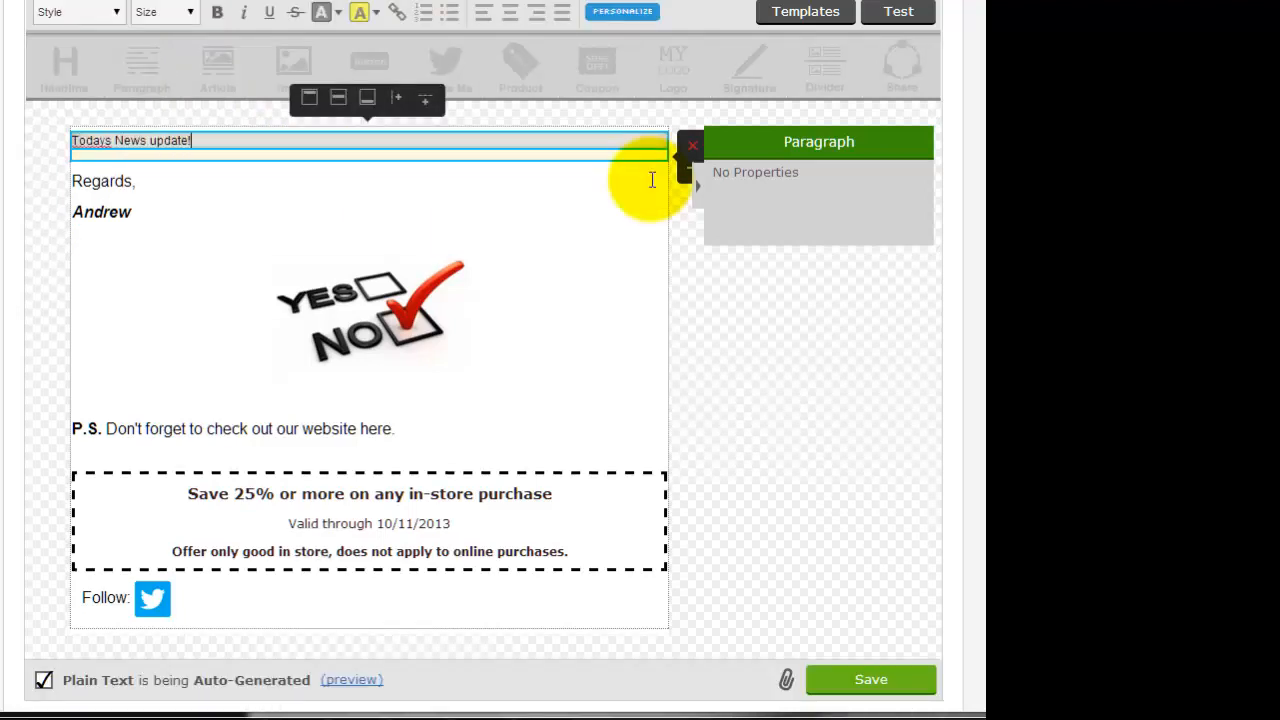
# Set the font size of the "Todays News update!" paragraph to 16px
pyautogui.hotkey('ctrl', 'a')
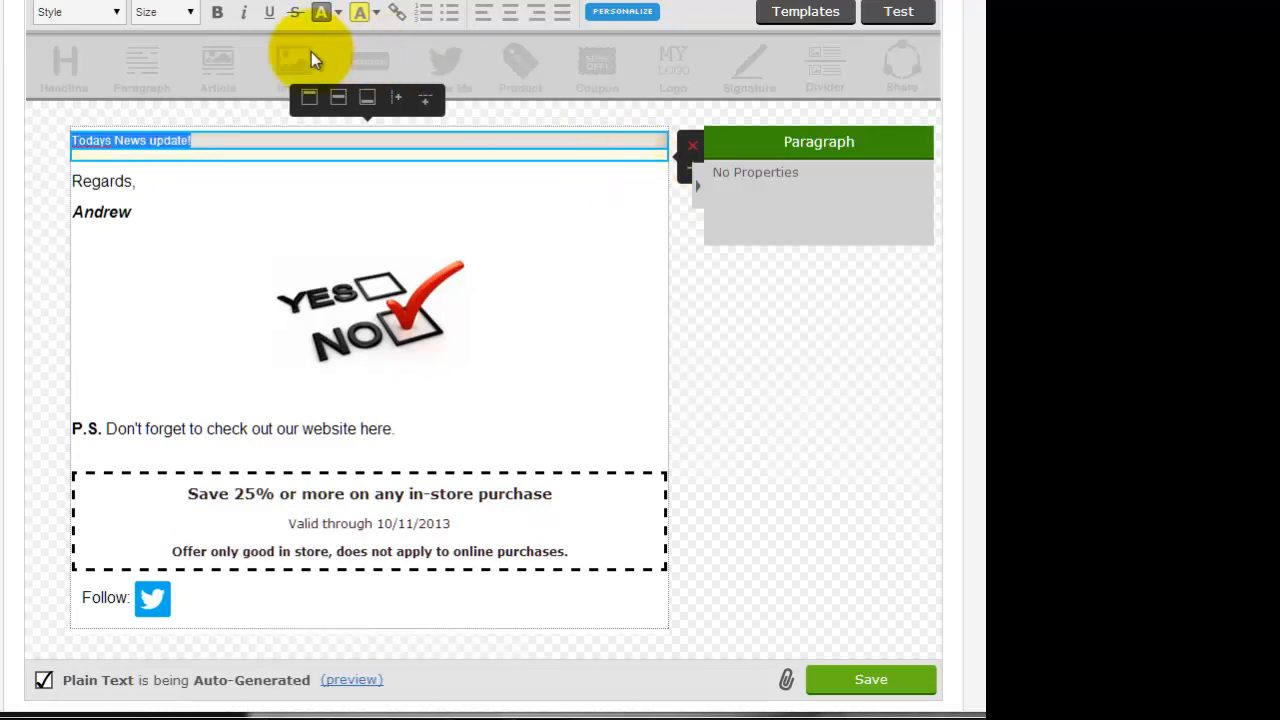
pyautogui.click(189, 12)
pyautogui.click(177, 131)
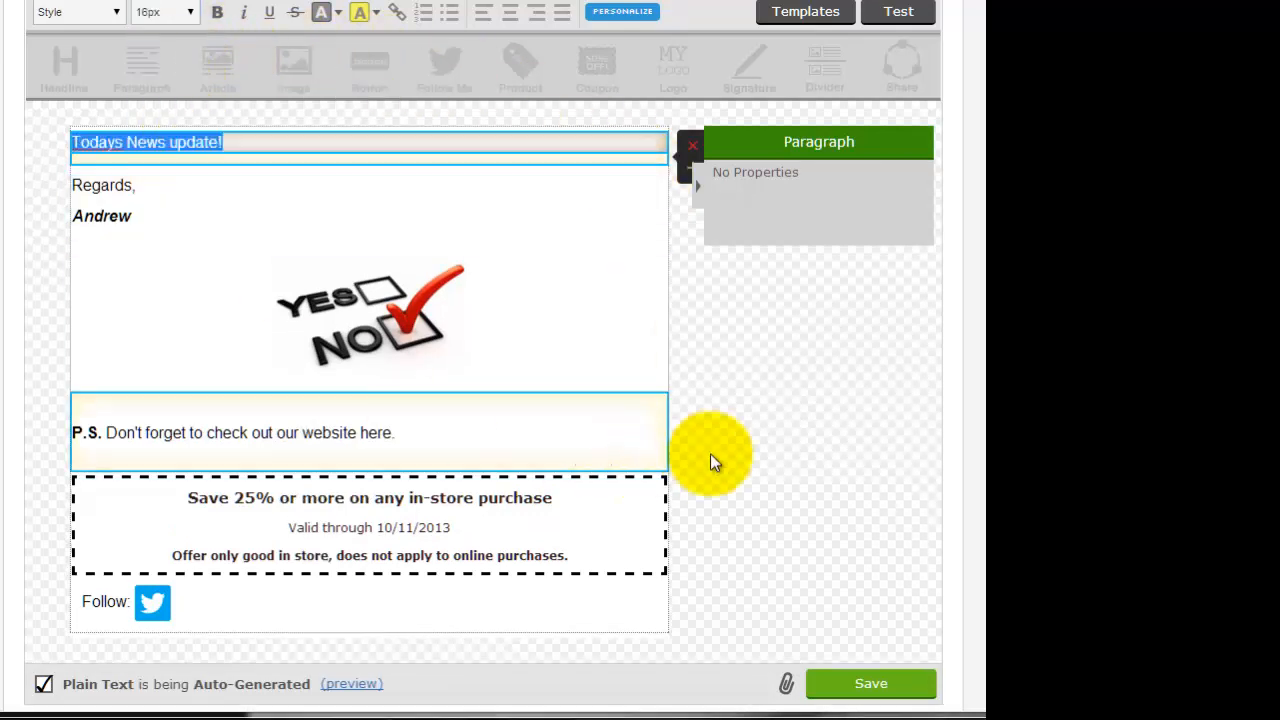
pyautogui.click(714, 445)
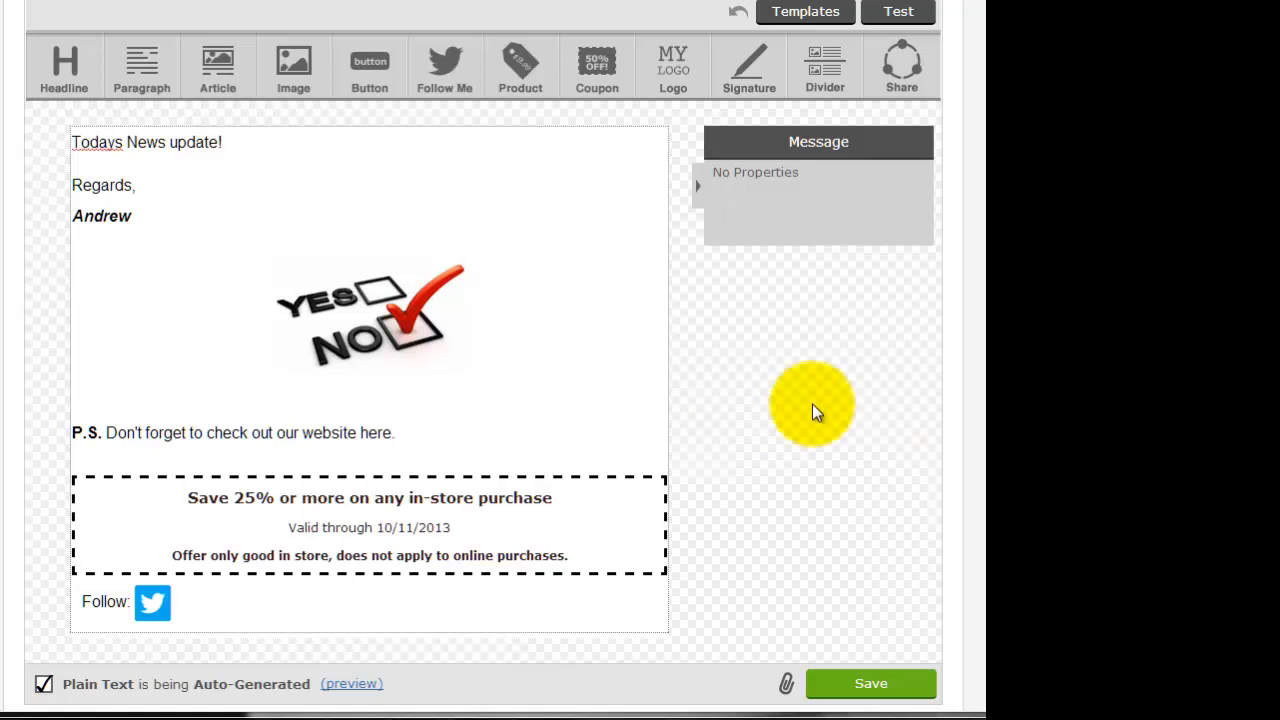
pyautogui.scroll(1, 786, 395)
pyautogui.scroll(-4, 786, 395)
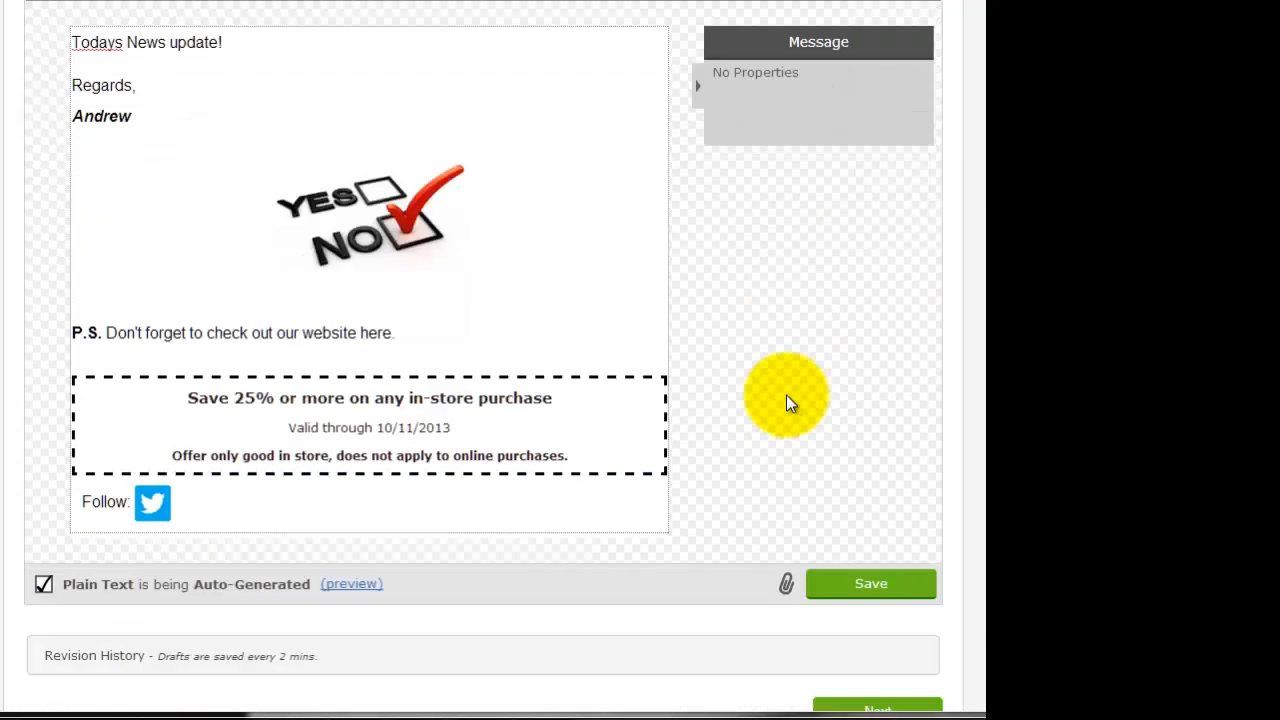
pyautogui.scroll(1, 738, 215)
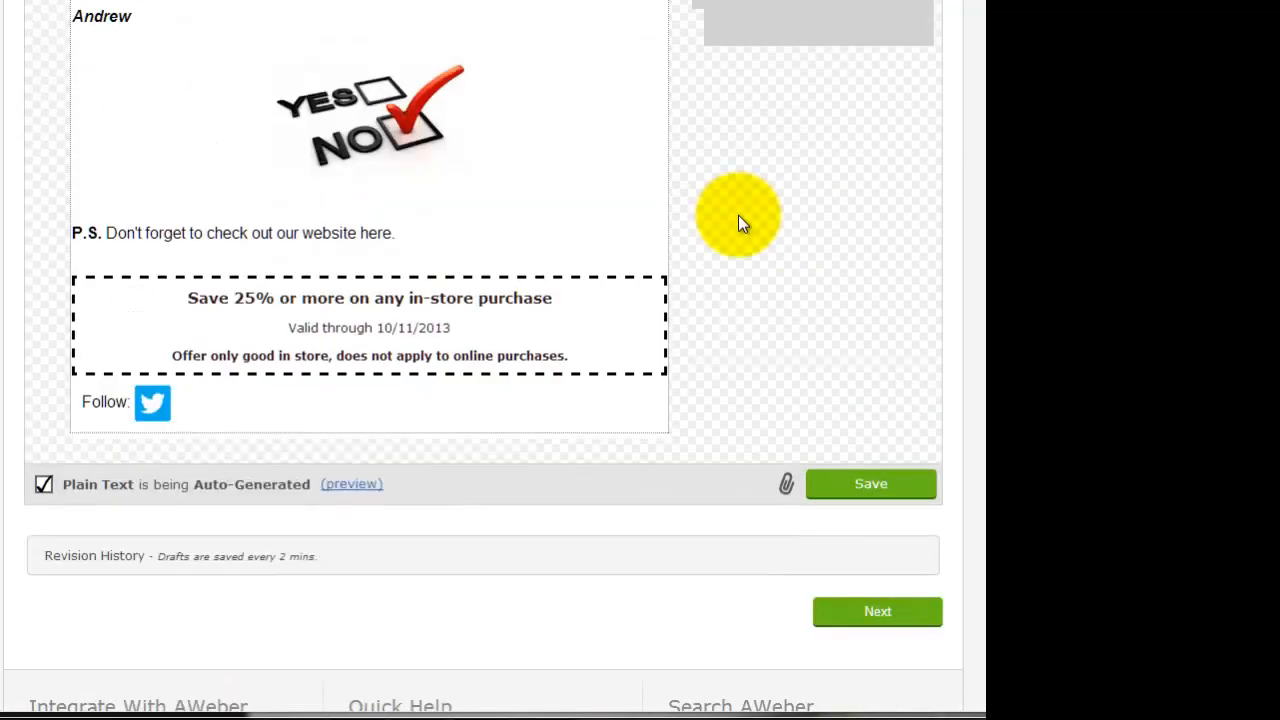